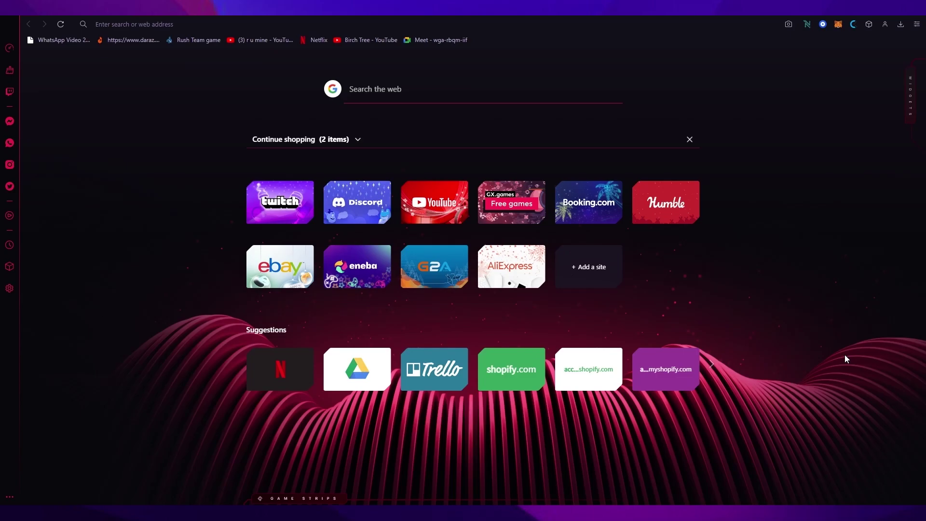
# Search Google for 'calendly'.
pyautogui.click(523, 24)
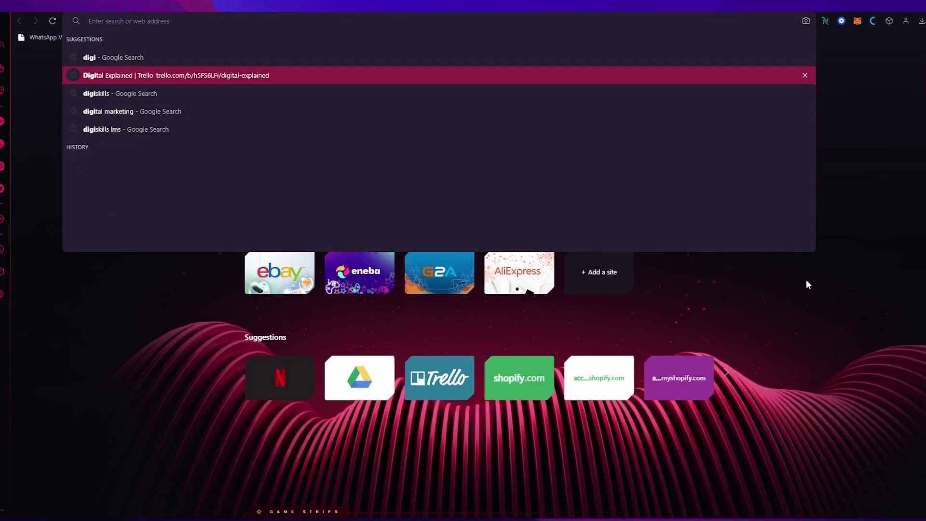
pyautogui.write('calendly')
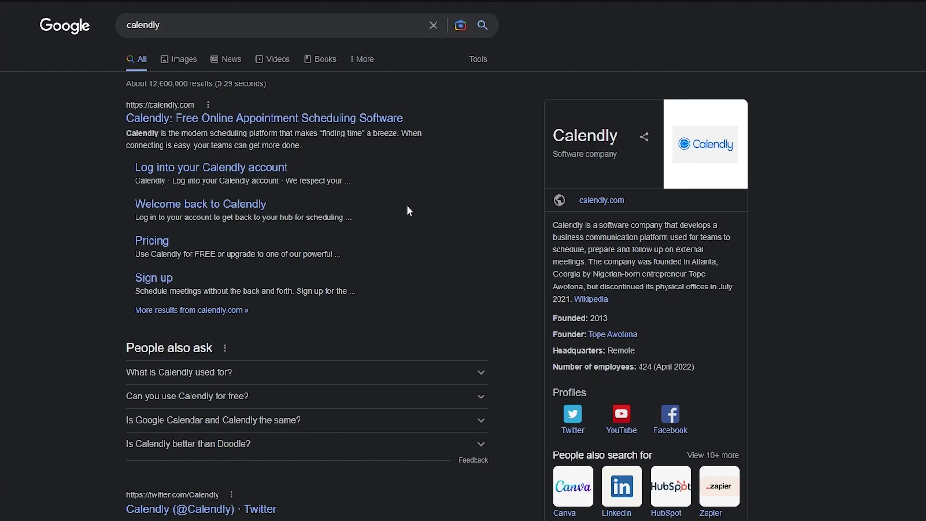
pyautogui.scroll(-2, 362, 288)
# Expand the 'What is Calendly used for?' and 'Is Google Calendar and Calendly the same?' answers.
pyautogui.click(361, 311)
pyautogui.scroll(-2, 481, 318)
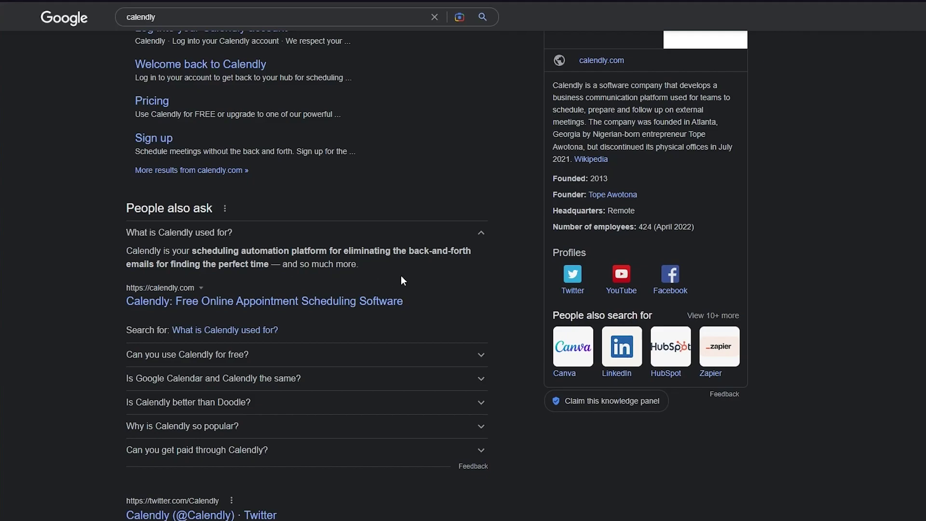
pyautogui.scroll(-2, 402, 277)
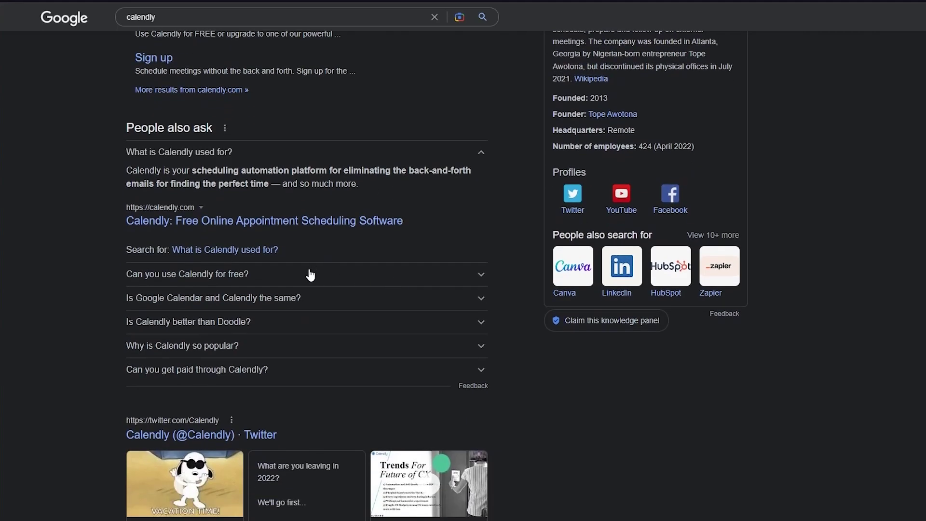
pyautogui.scroll(4, 416, 260)
pyautogui.scroll(-4, 415, 260)
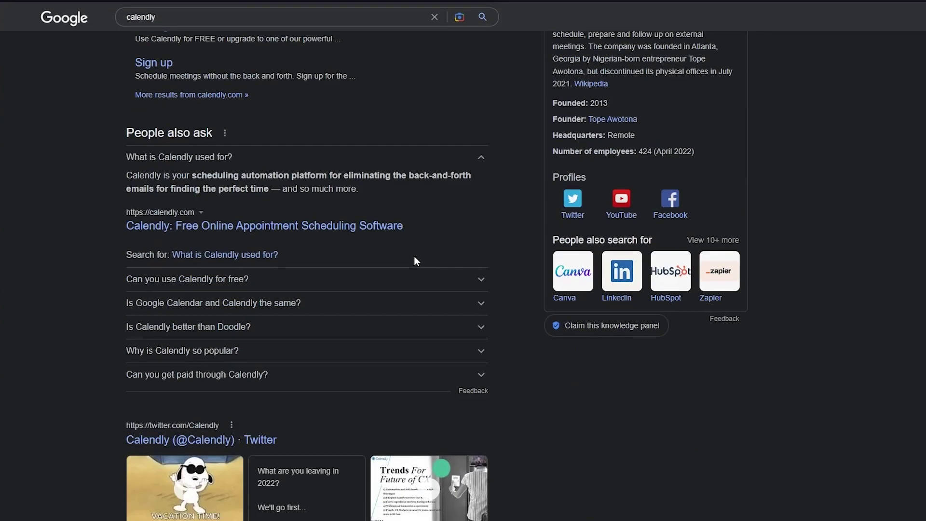
pyautogui.scroll(-2, 415, 261)
pyautogui.click(252, 217)
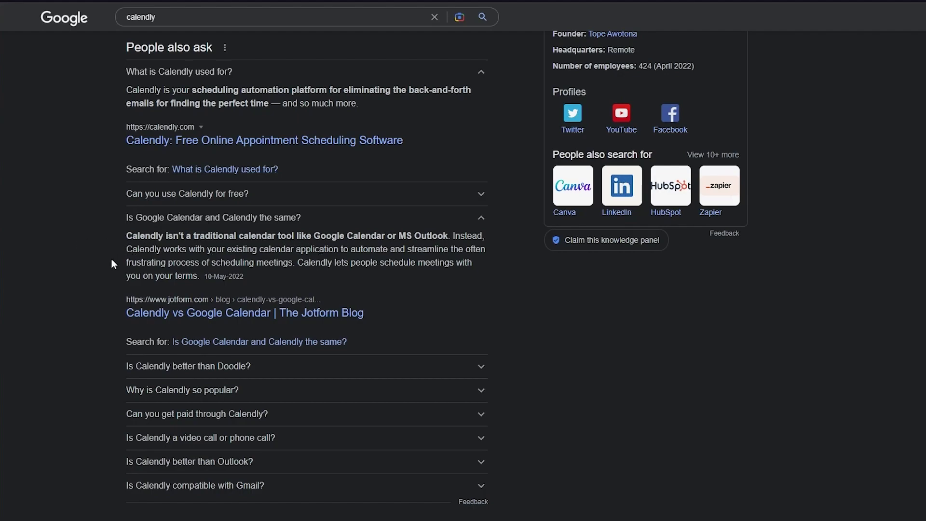
pyautogui.scroll(-4, 111, 259)
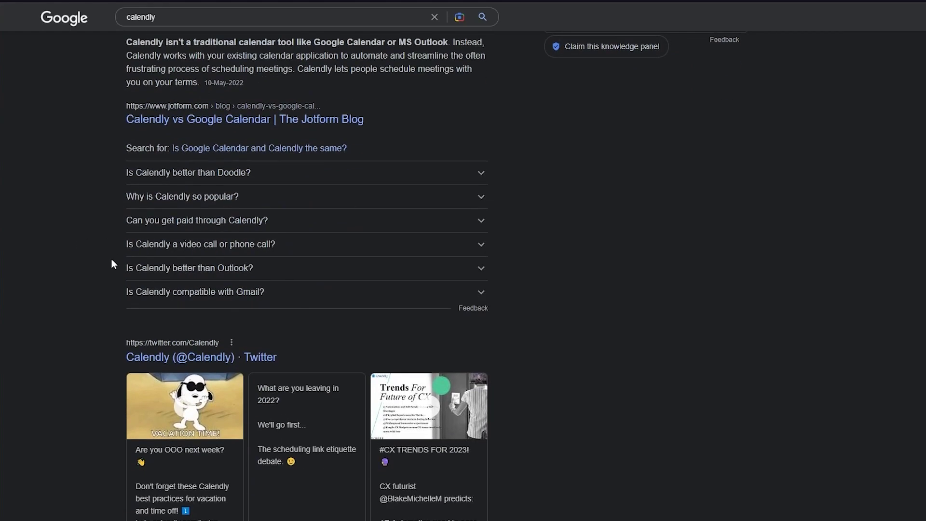
pyautogui.scroll(-5, 111, 259)
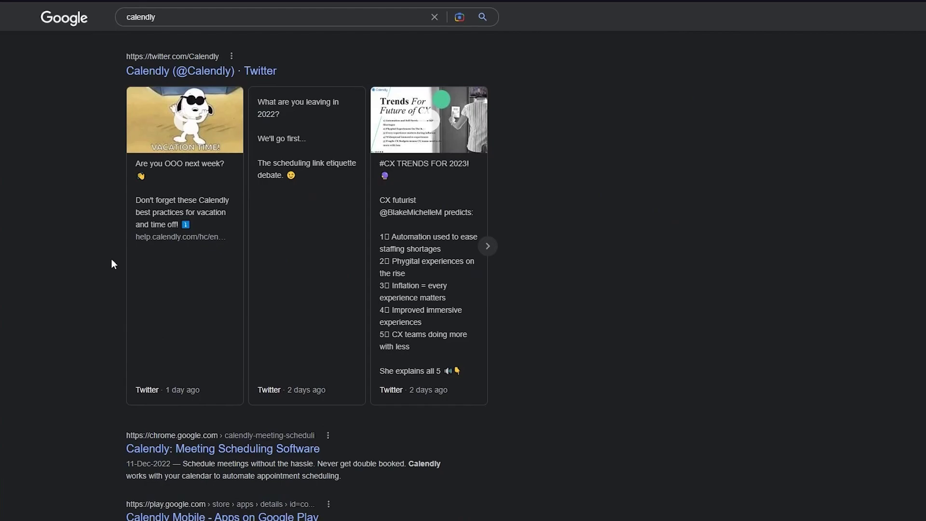
pyautogui.scroll(12, 112, 259)
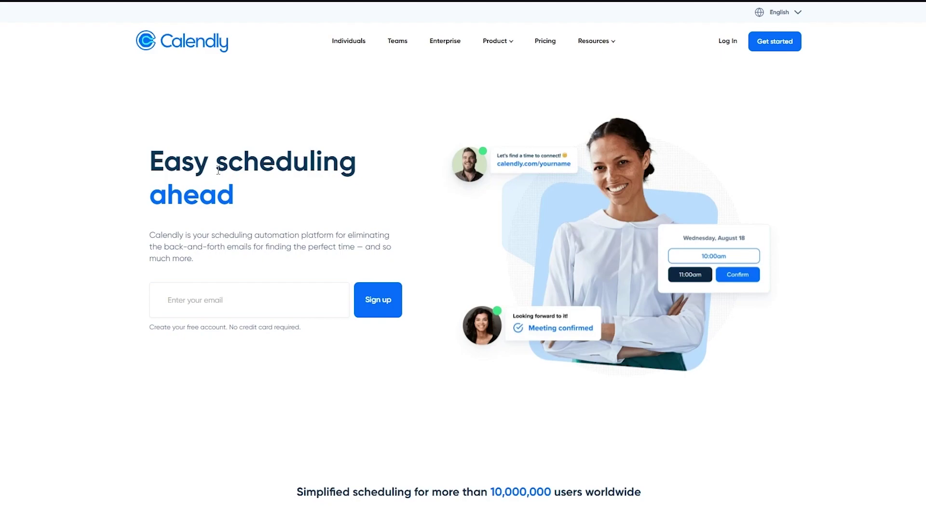
# Scroll through the Calendly home page sections on sharing availability and team scheduling.
pyautogui.scroll(-2, 381, 56)
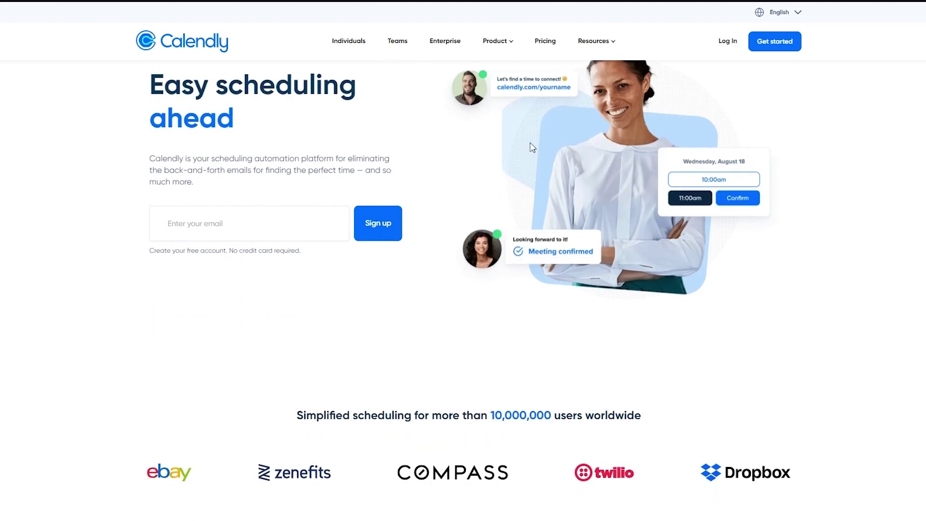
pyautogui.scroll(-4, 532, 147)
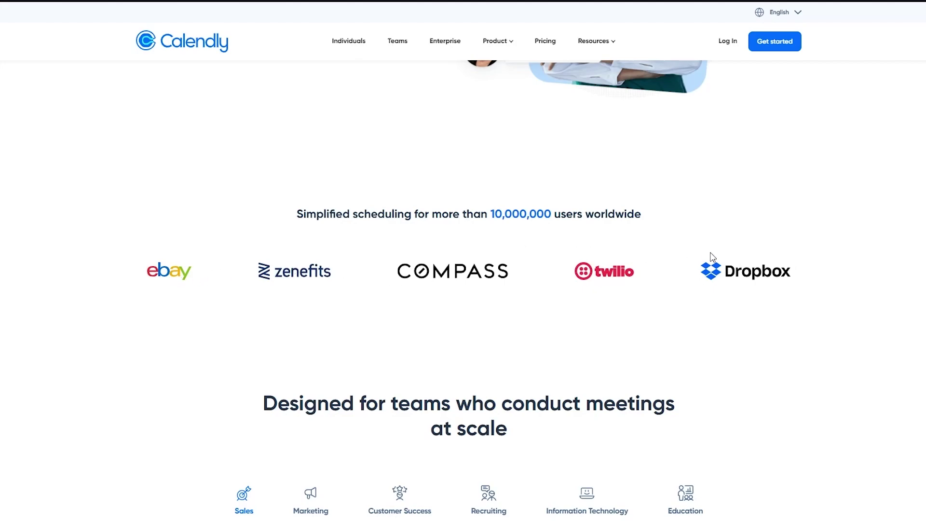
pyautogui.scroll(-3, 759, 268)
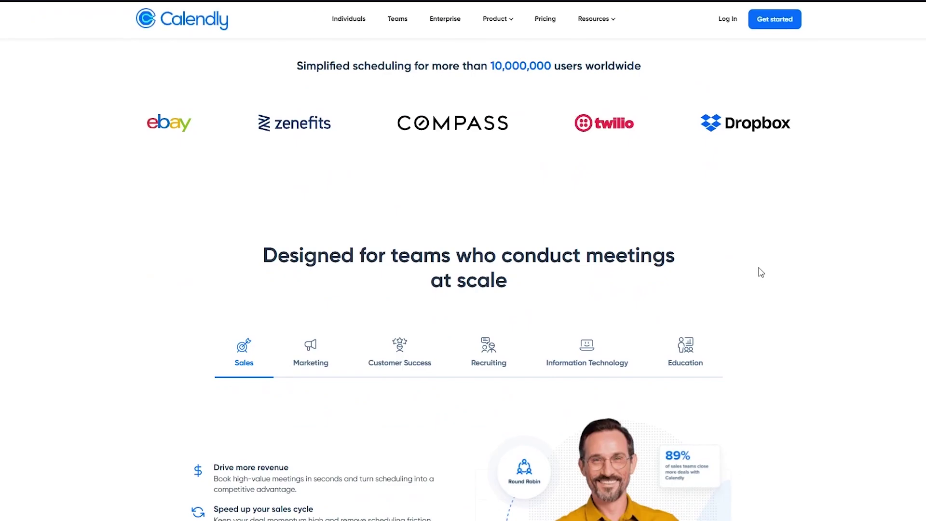
pyautogui.scroll(-1, 761, 273)
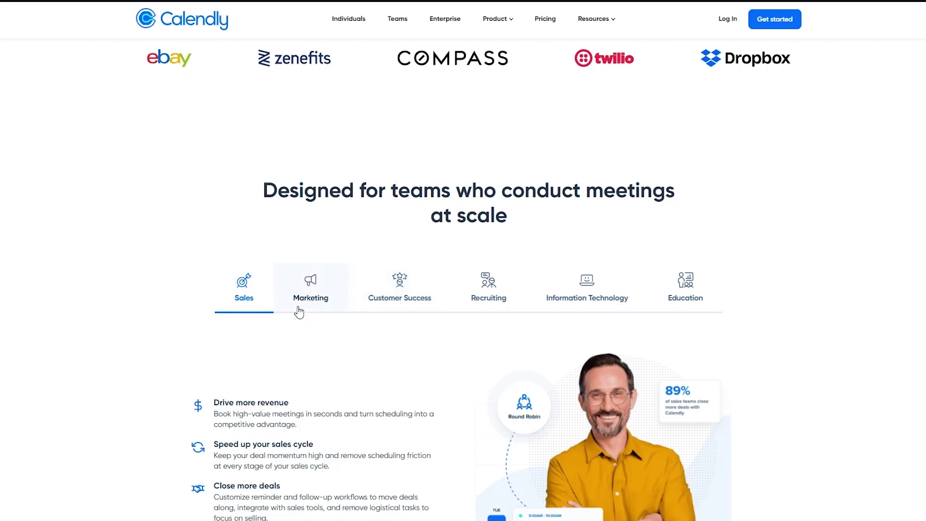
pyautogui.scroll(-10, 299, 312)
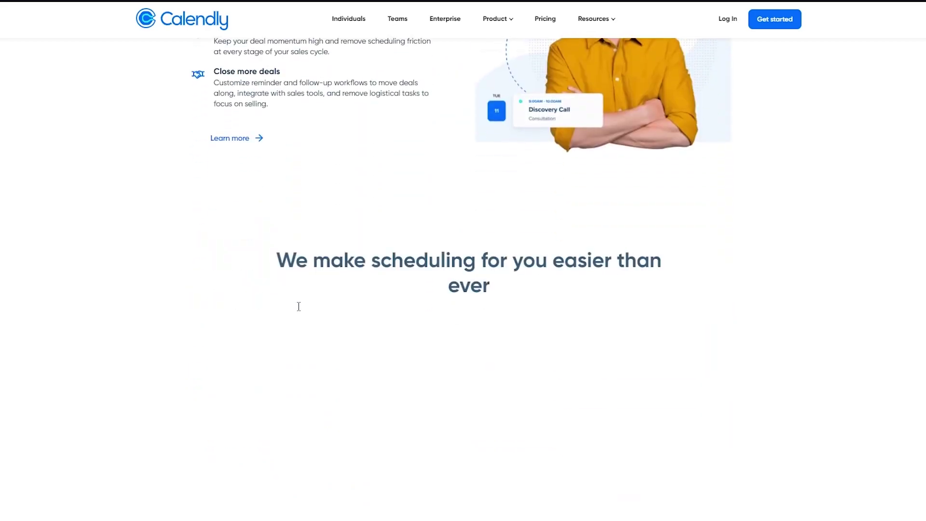
pyautogui.scroll(2, 299, 311)
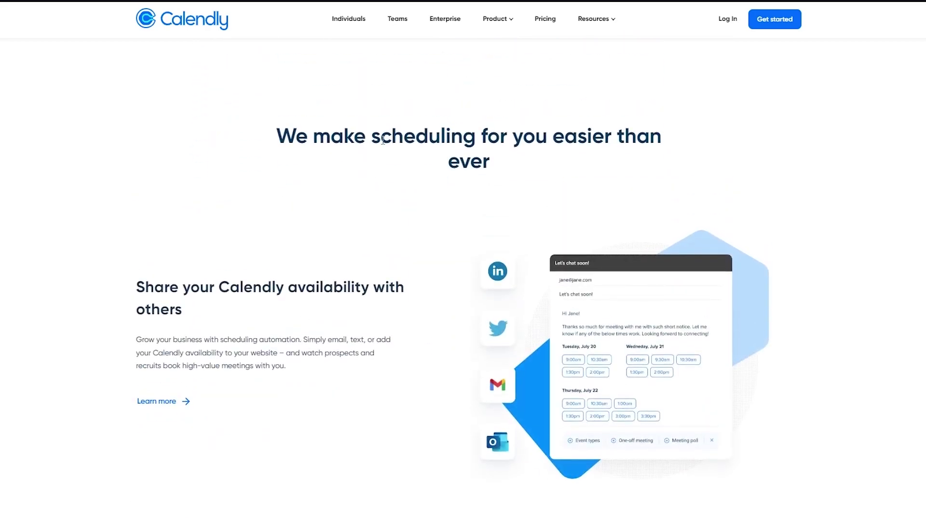
pyautogui.scroll(-2, 383, 141)
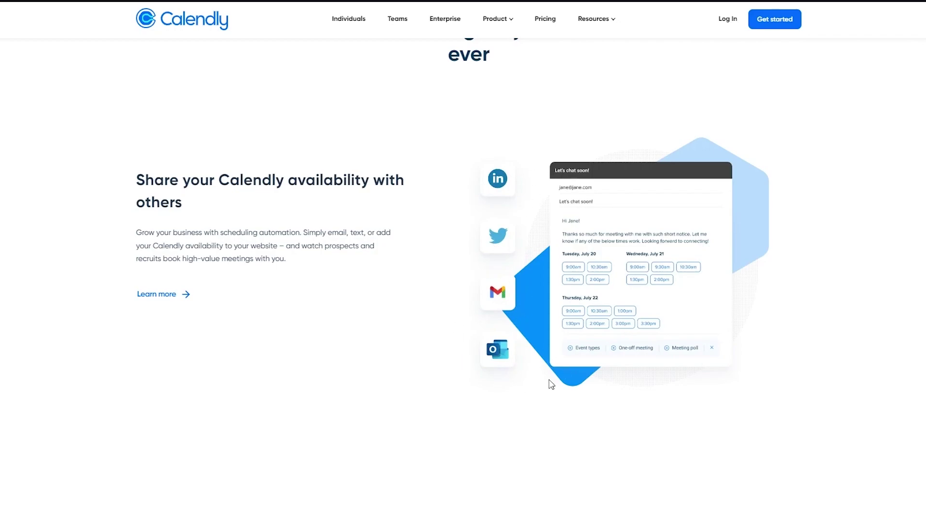
pyautogui.scroll(-5, 626, 296)
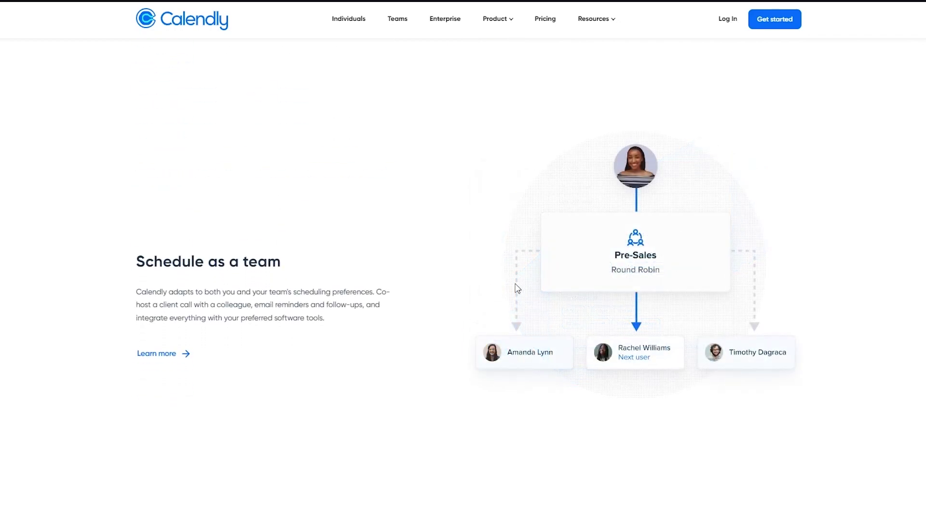
pyautogui.scroll(-1, 335, 211)
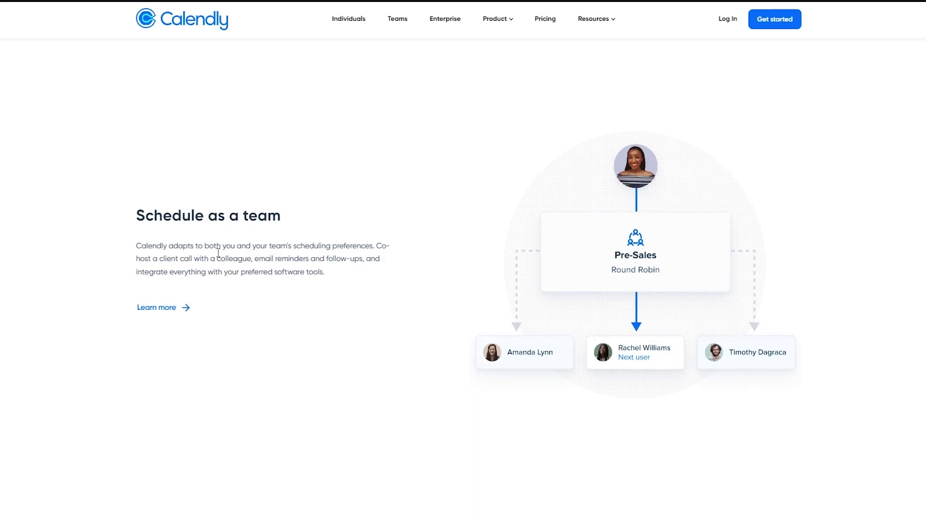
pyautogui.scroll(-2, 260, 334)
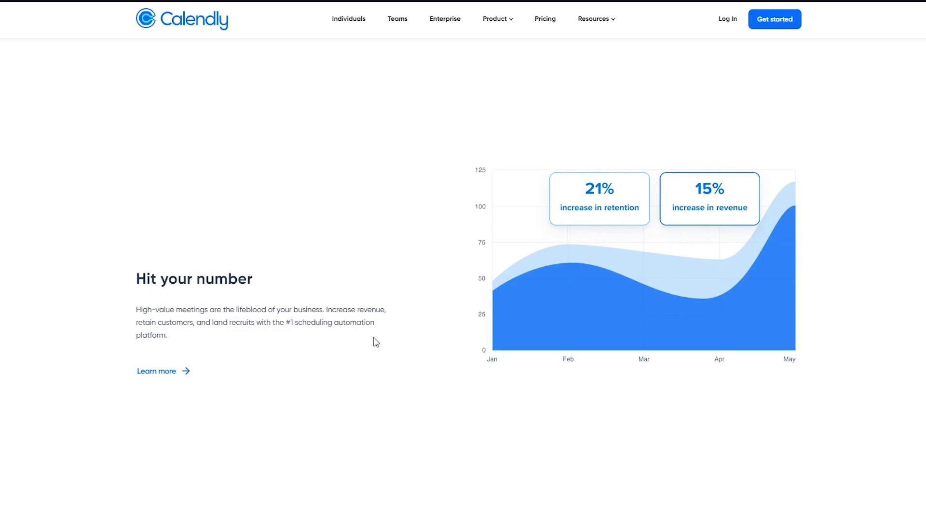
pyautogui.scroll(-10, 249, 318)
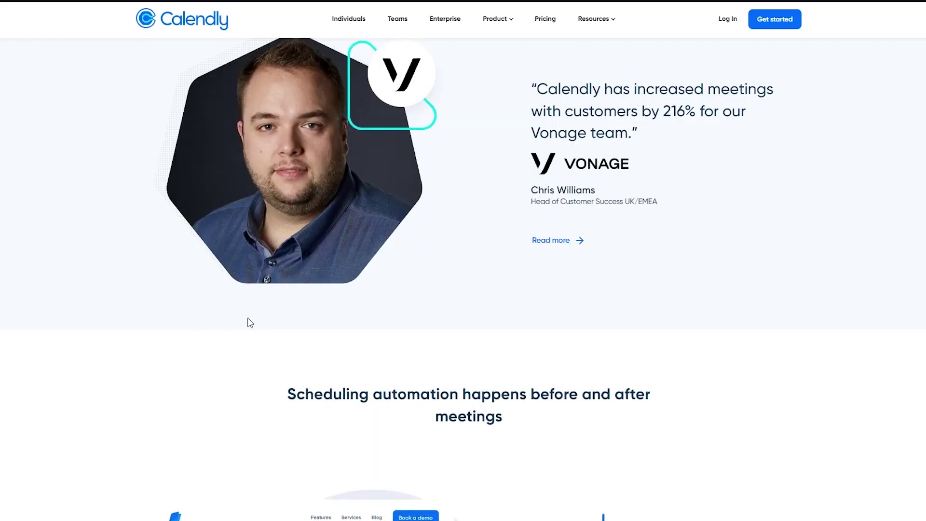
pyautogui.scroll(1, 357, 270)
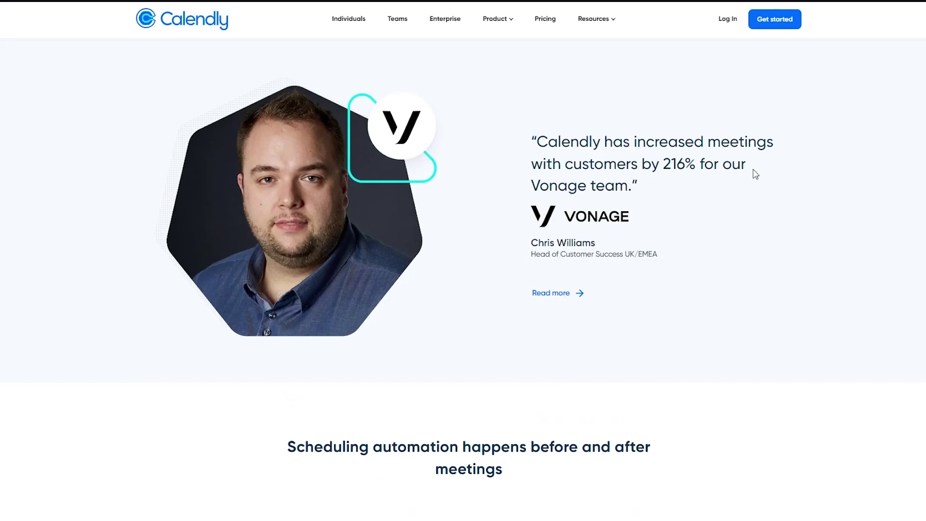
pyautogui.scroll(-15, 755, 175)
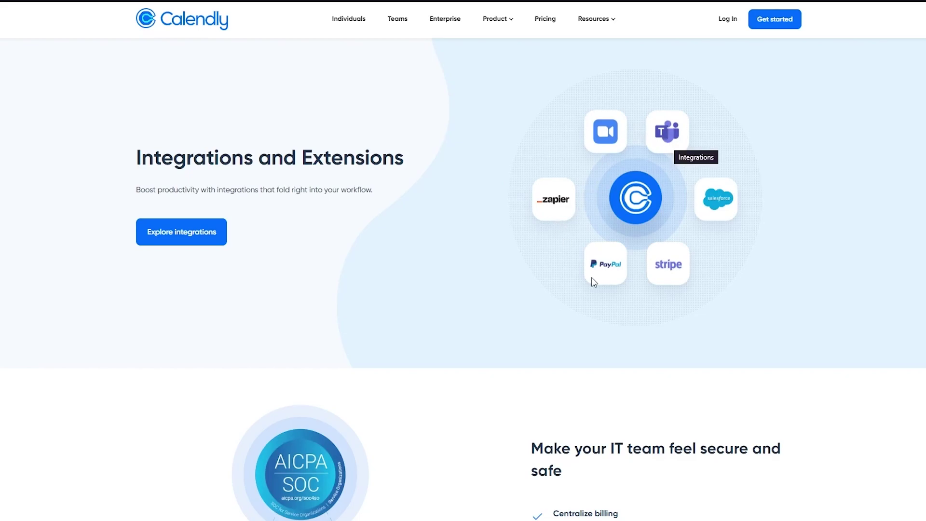
pyautogui.scroll(-4, 641, 338)
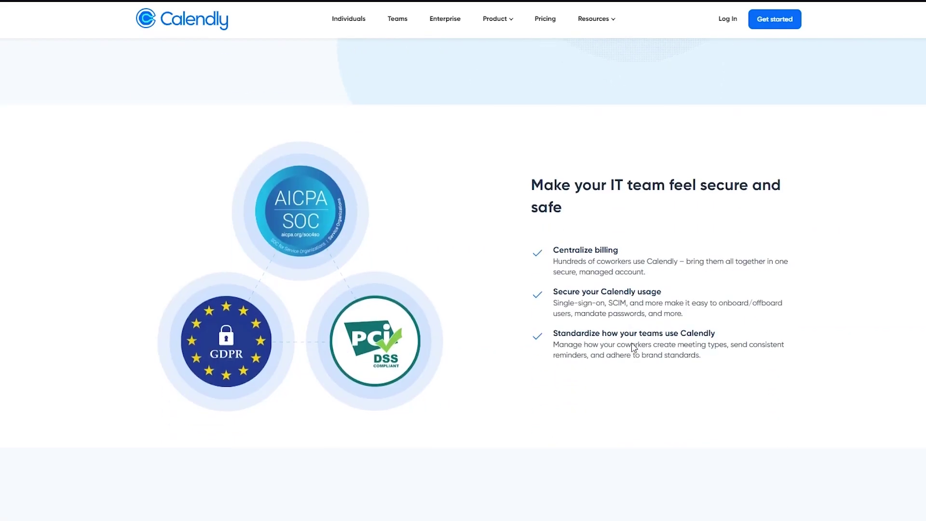
pyautogui.scroll(-8, 468, 285)
pyautogui.scroll(15, 465, 283)
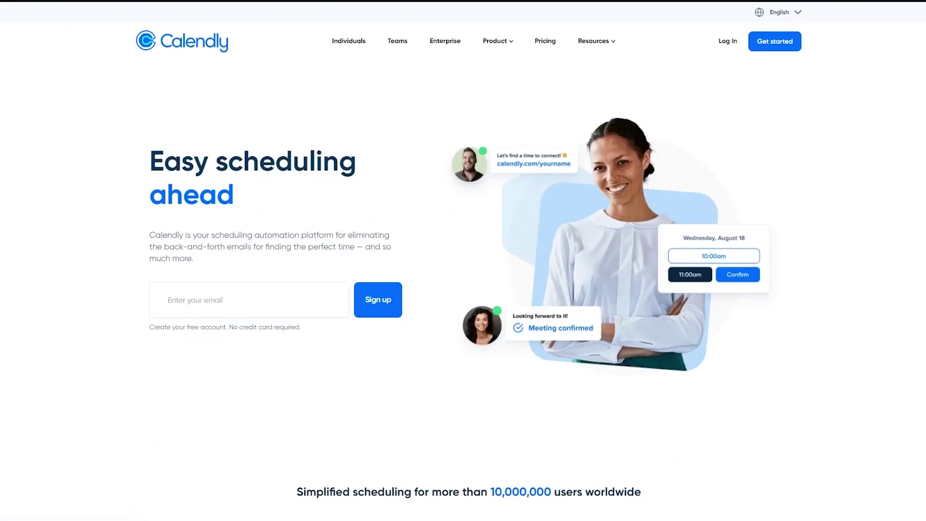
# Open Calendly's Pricing page in a new tab and switch to it.
pyautogui.rightClick(555, 48)
pyautogui.click(563, 54)
pyautogui.hotkey('ctrl', 'Tab')
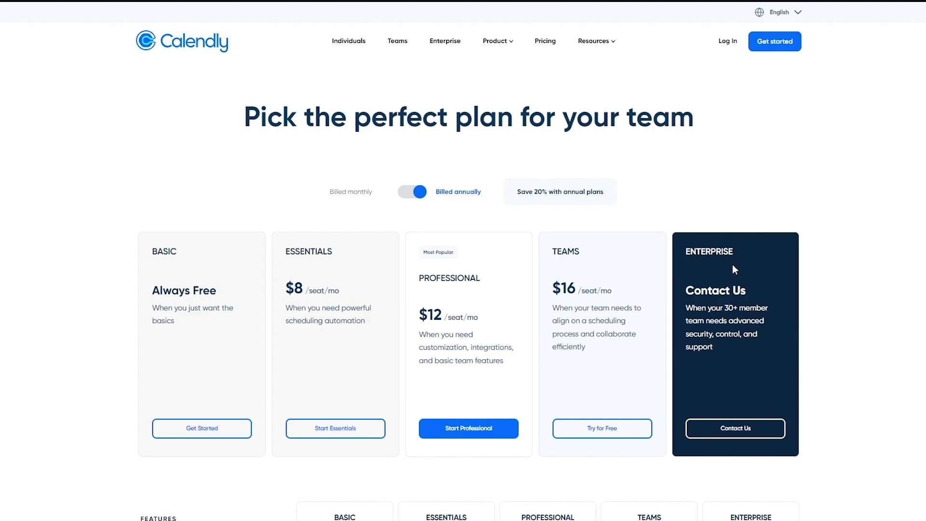
# Scroll through the Features by plan comparison table, then back toward the top.
pyautogui.scroll(-1, 733, 269)
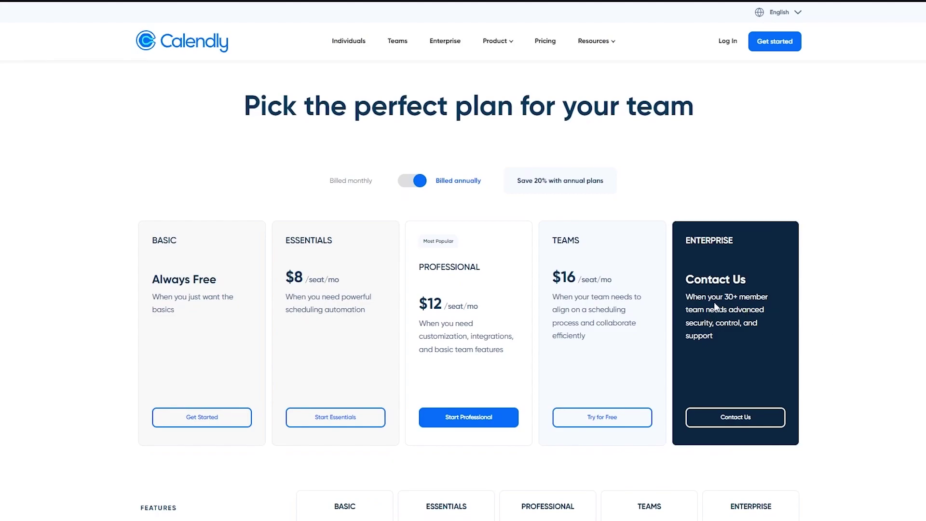
pyautogui.scroll(-8, 761, 419)
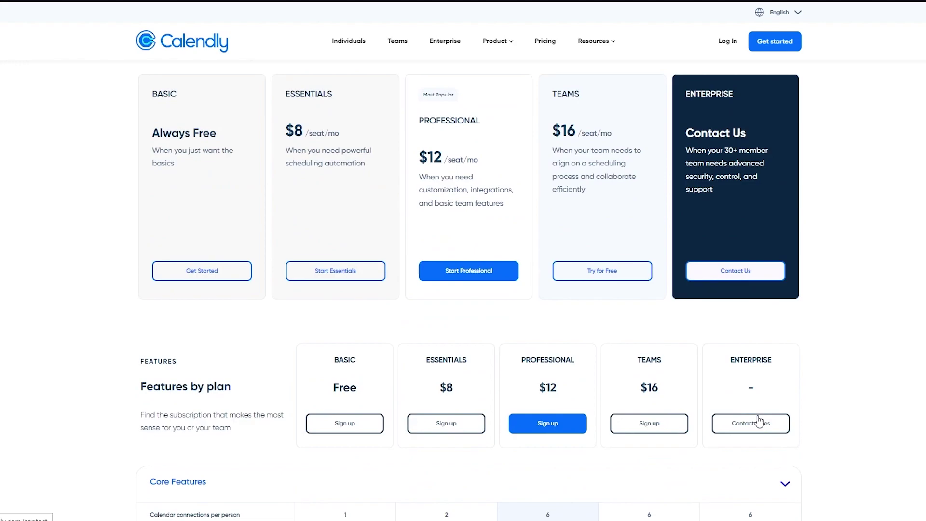
pyautogui.scroll(-1, 850, 368)
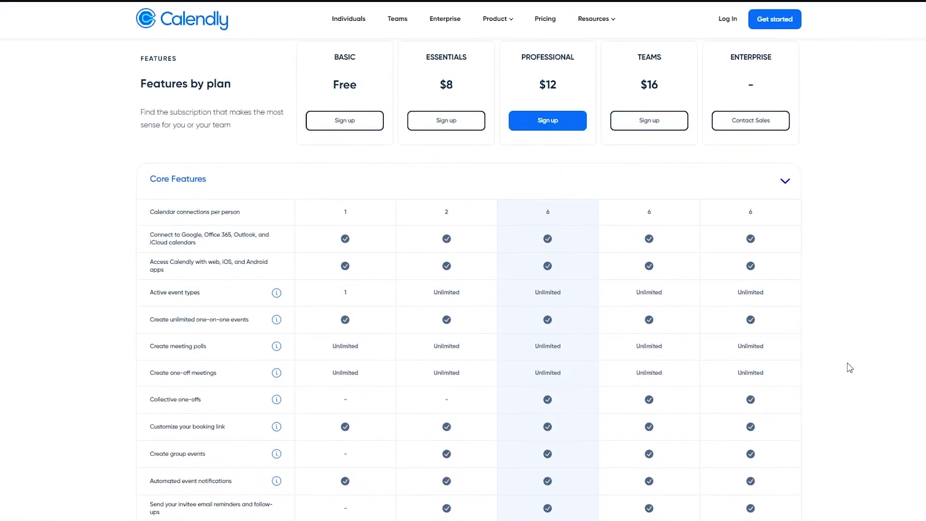
pyautogui.scroll(-6, 850, 367)
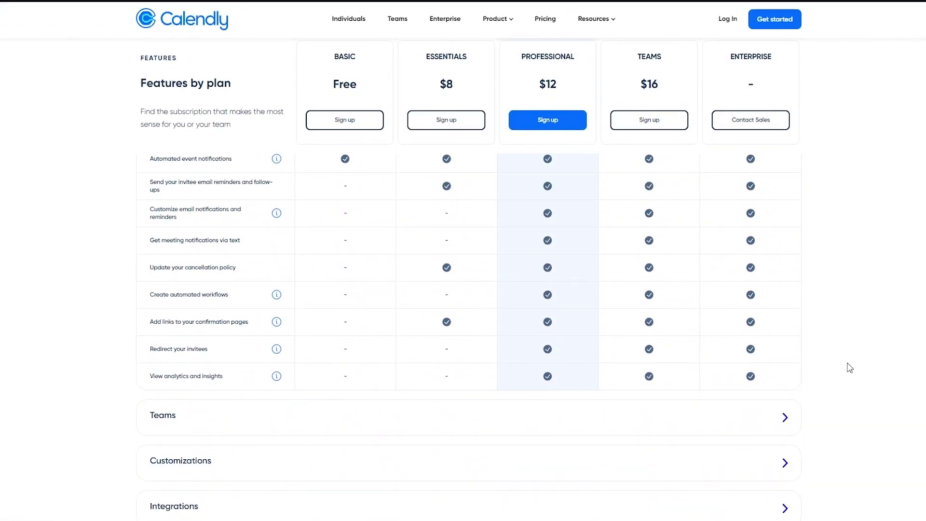
pyautogui.scroll(16, 850, 368)
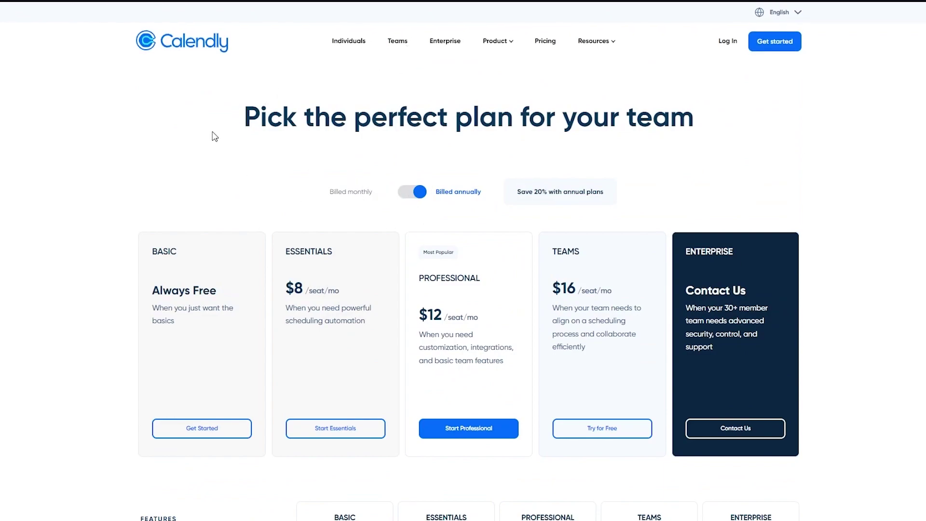
# From the Calendly homepage, start a free sign-up with the saved email address.
pyautogui.click(194, 49)
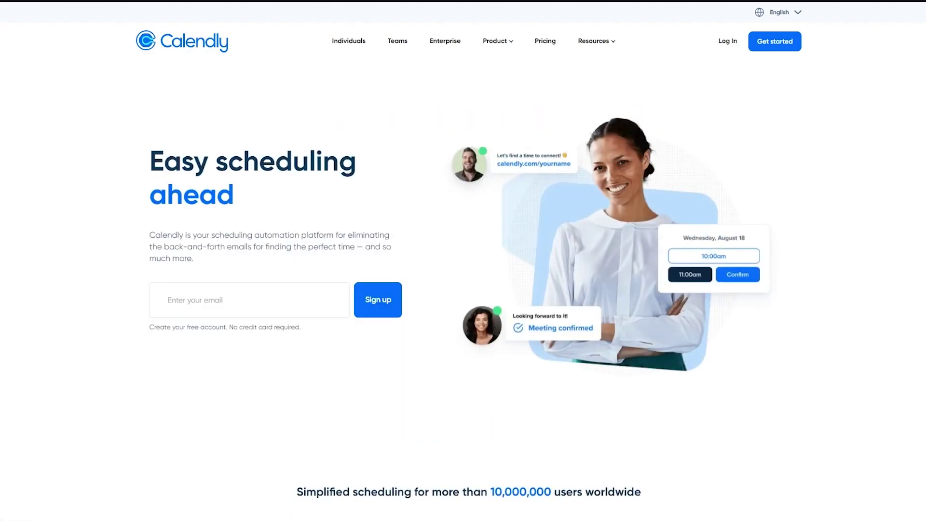
pyautogui.click(260, 293)
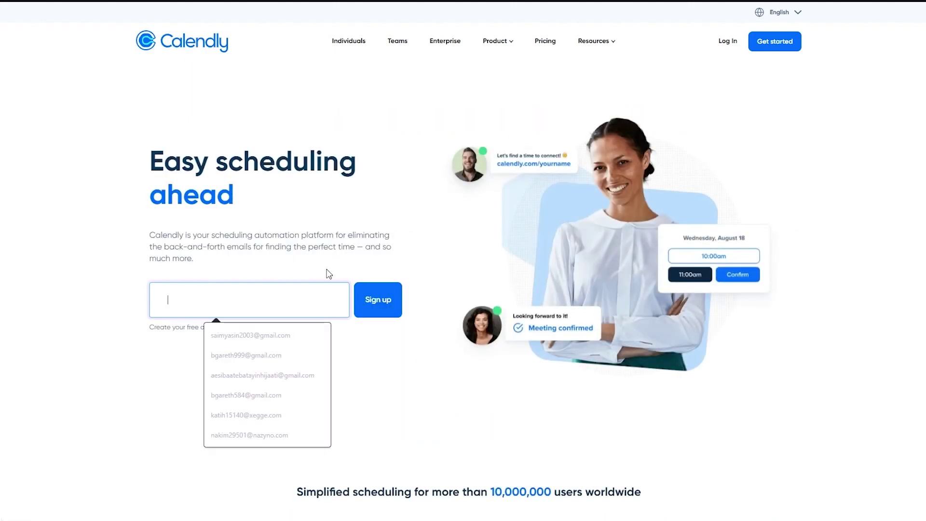
pyautogui.click(267, 337)
pyautogui.click(274, 338)
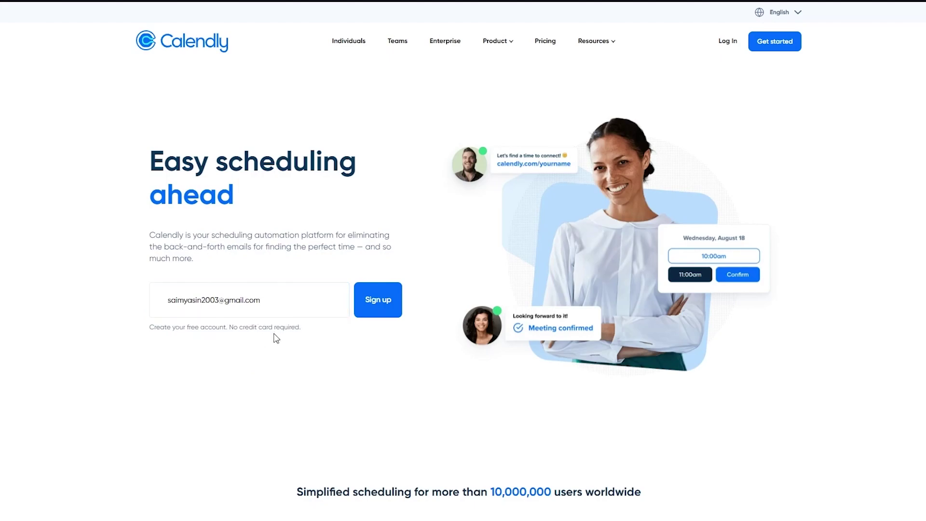
pyautogui.click(366, 313)
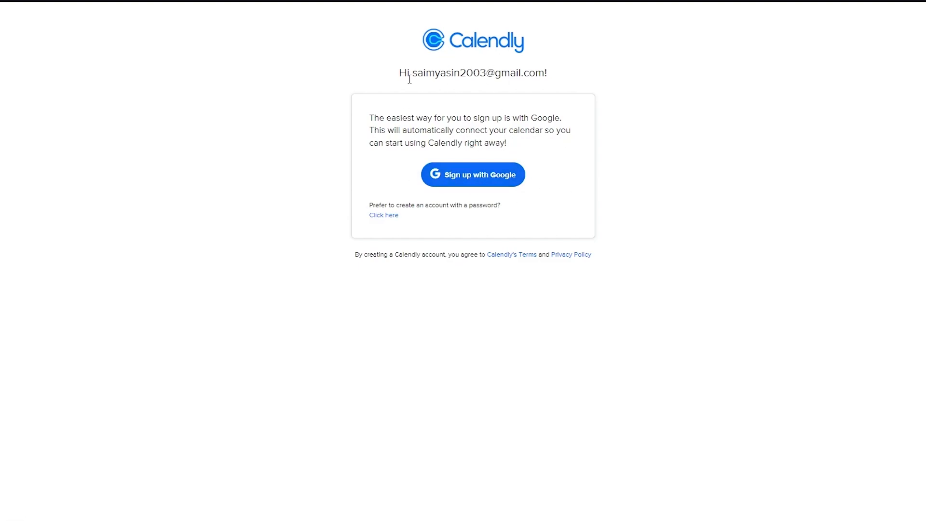
# Create the account with a password, filling in the full name and account password, and submit.
pyautogui.click(392, 216)
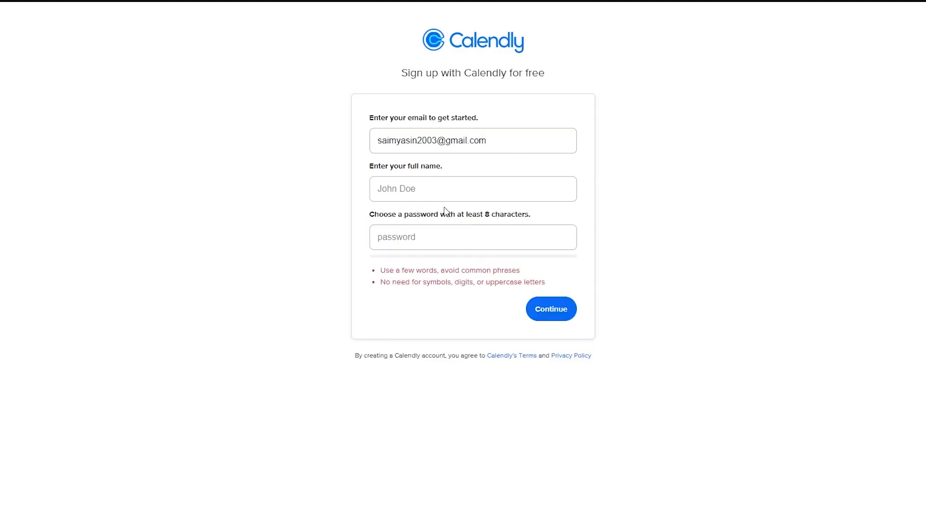
pyautogui.click(468, 185)
pyautogui.click(467, 222)
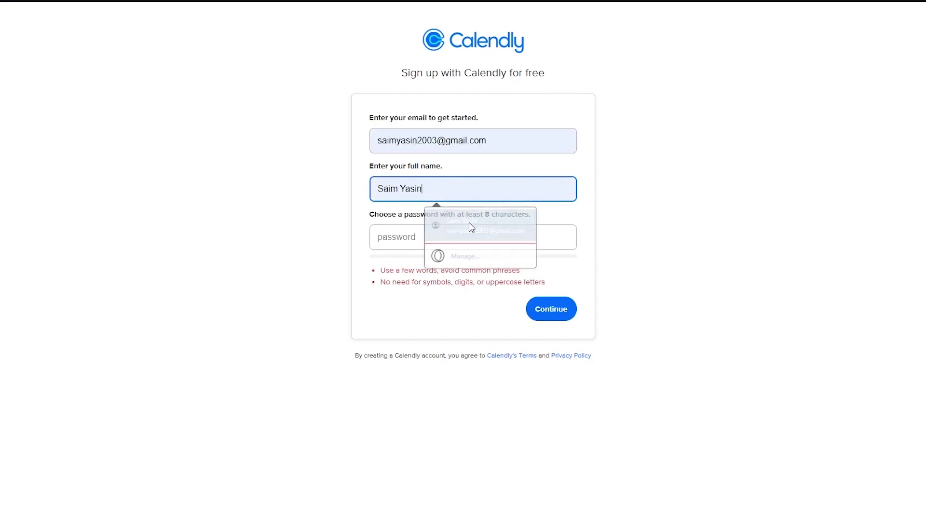
pyautogui.click(411, 236)
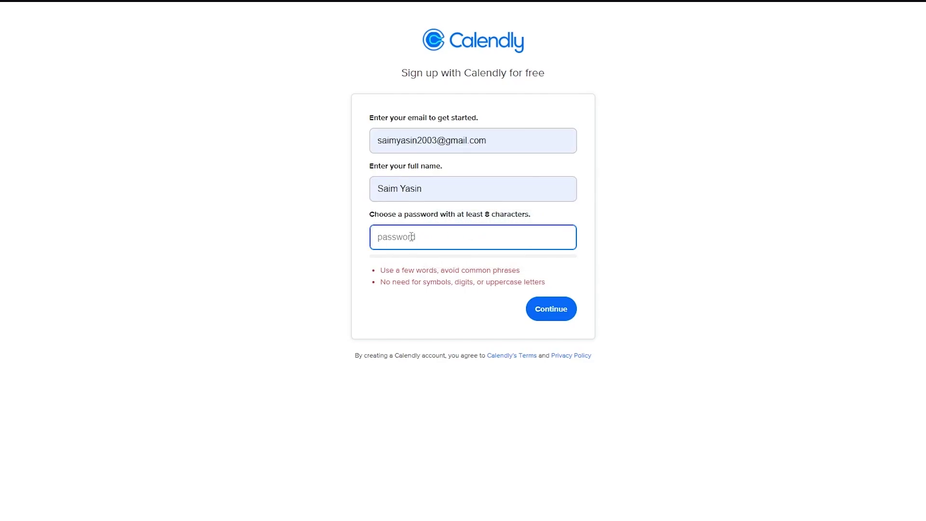
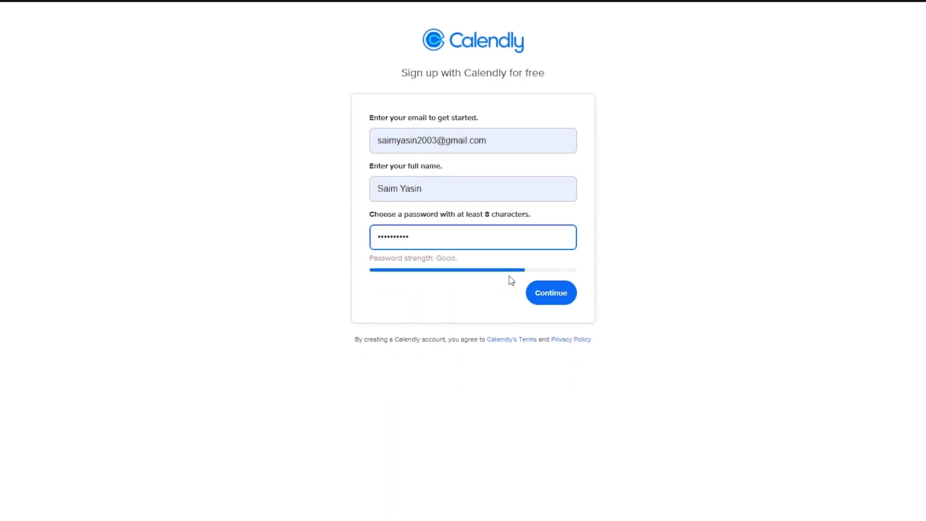
pyautogui.click(557, 301)
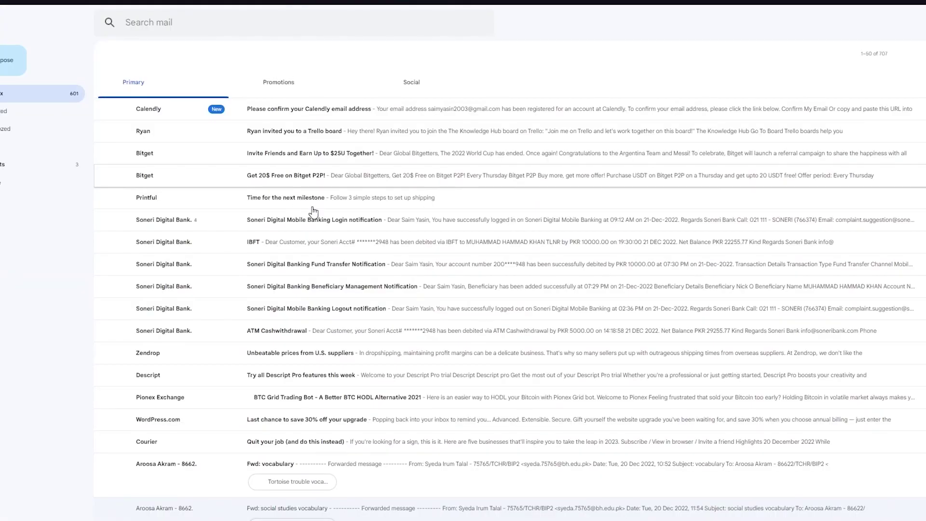
# Open Calendly's confirmation email in the Gmail inbox.
pyautogui.click(258, 116)
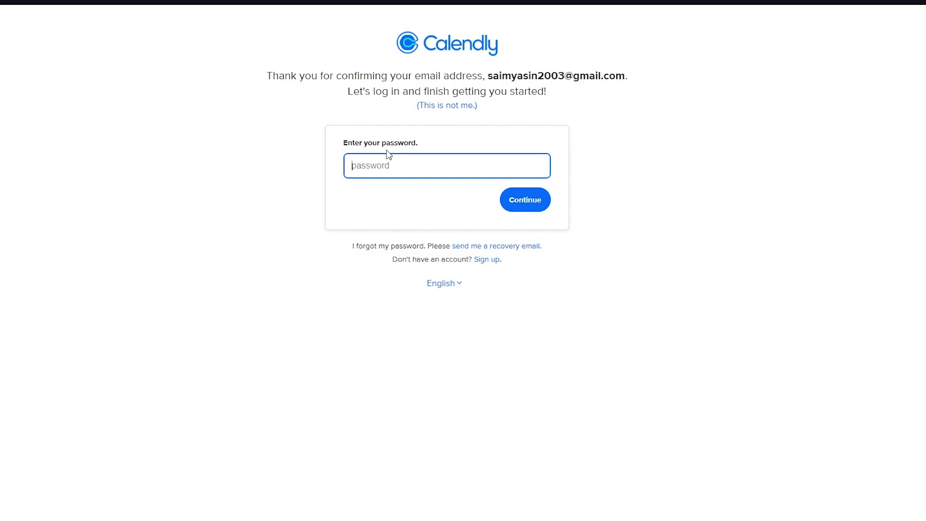
# Log in with the account password and accept the suggested calendly.com URL and Pakistan time zone.
pyautogui.write('•')
pyautogui.click(521, 198)
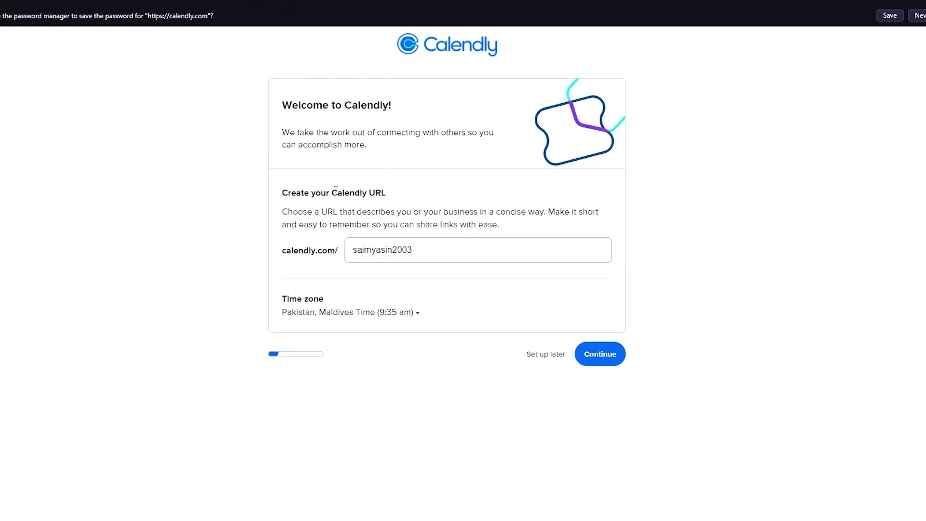
pyautogui.click(432, 255)
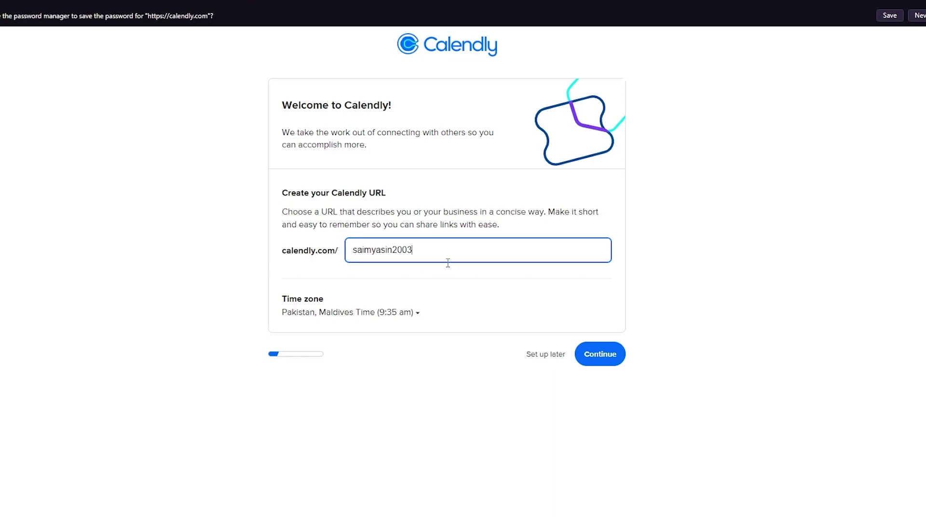
pyautogui.click(597, 357)
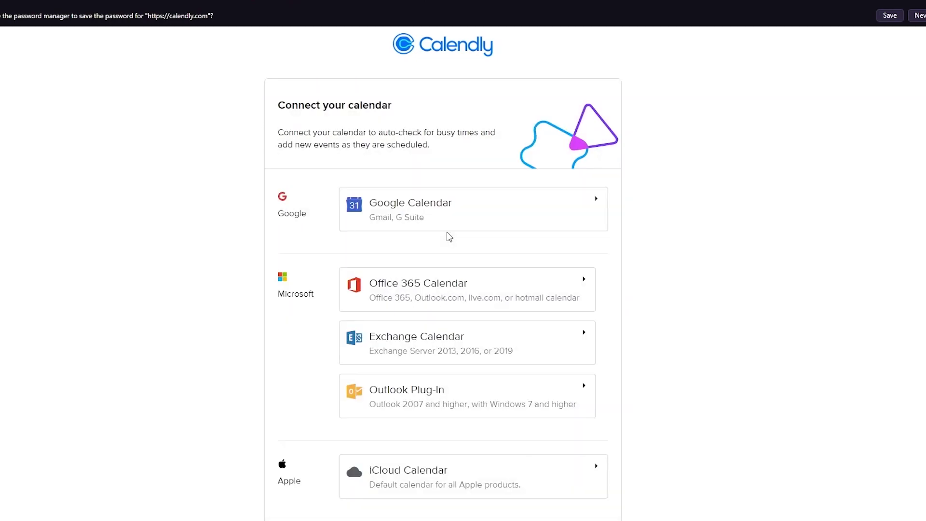
# Skip connecting Google Calendar and continue to the Set your availability step.
pyautogui.click(486, 208)
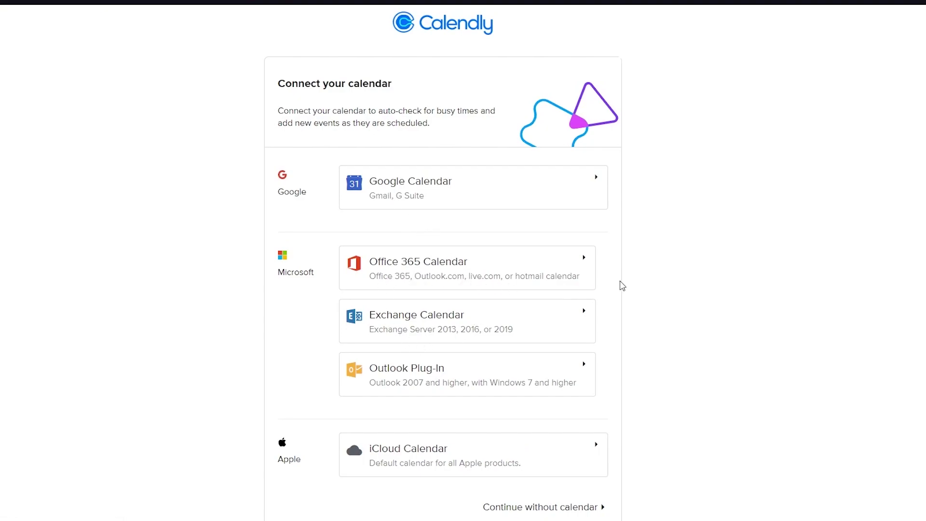
pyautogui.scroll(-1, 623, 286)
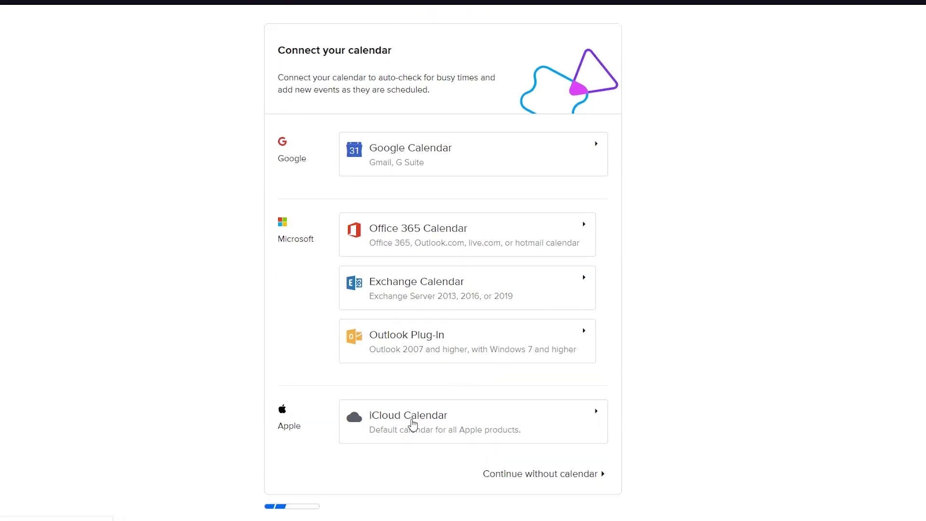
pyautogui.click(571, 474)
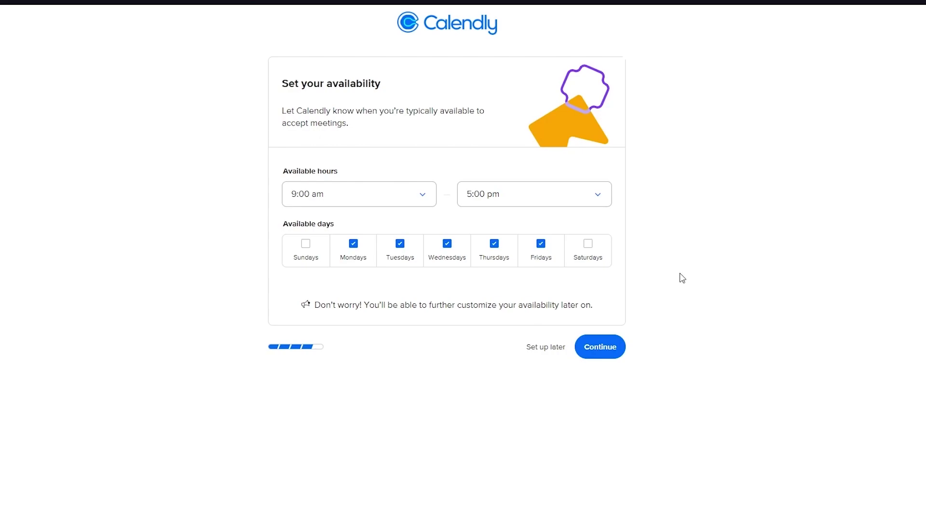
# Set available hours to 8:00 am–5:00 pm, Monday to Friday, and continue.
pyautogui.click(382, 200)
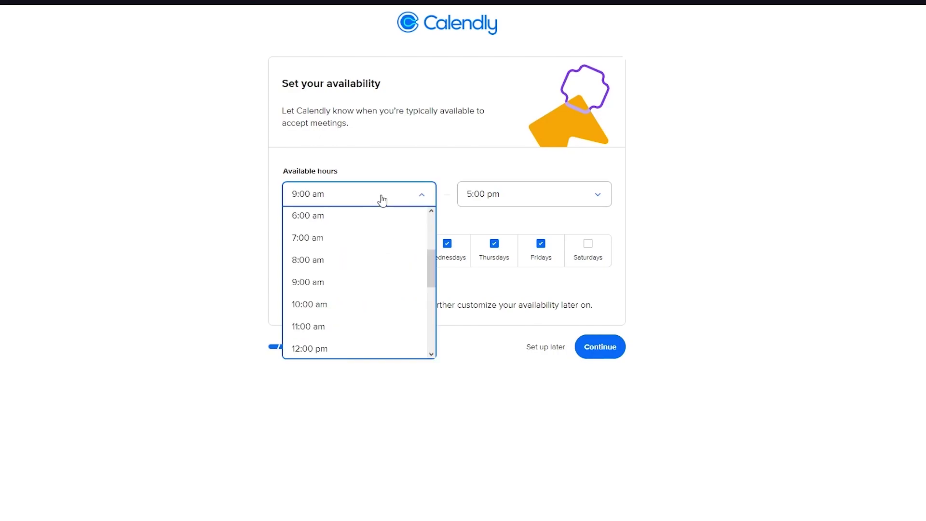
pyautogui.scroll(-5, 360, 316)
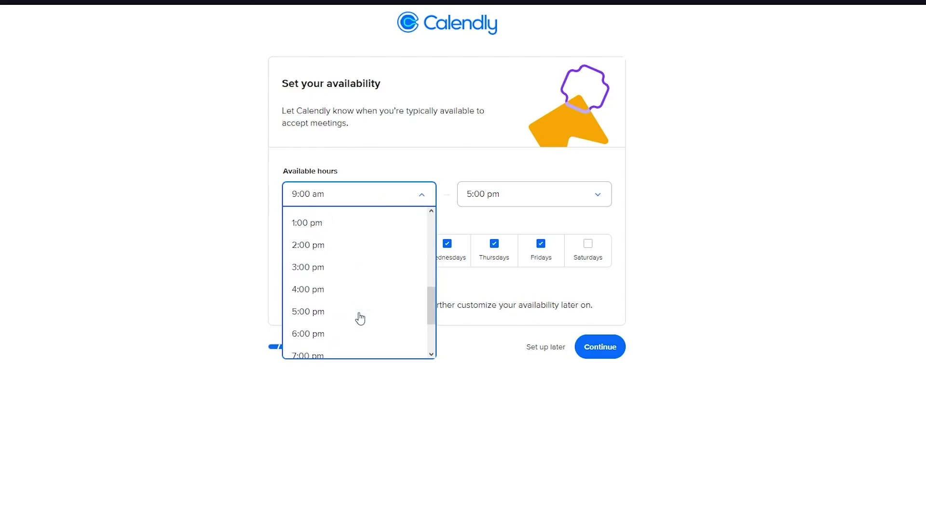
pyautogui.scroll(5, 359, 318)
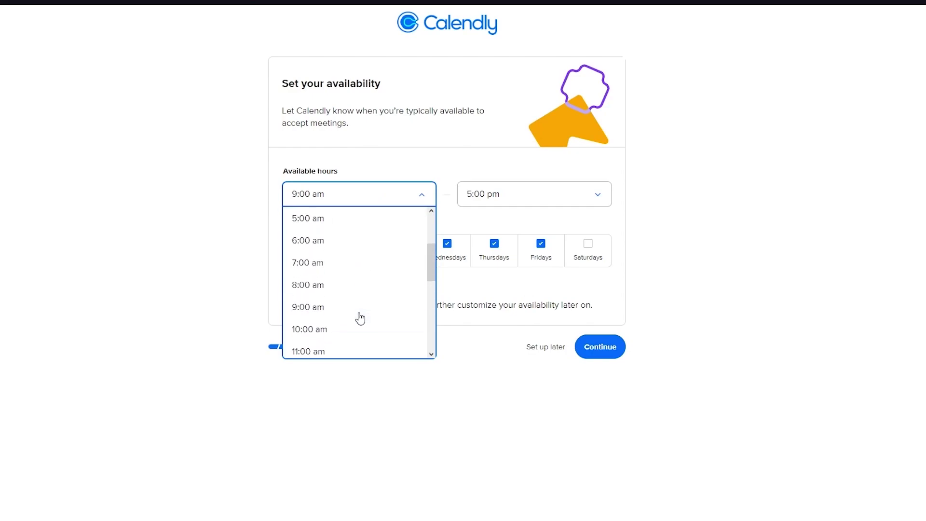
pyautogui.click(319, 283)
pyautogui.click(550, 195)
pyautogui.click(730, 229)
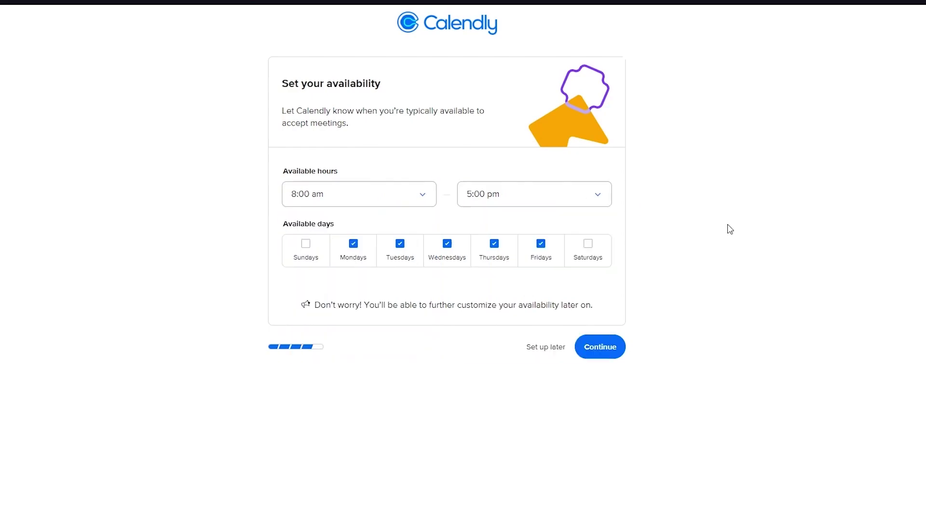
pyautogui.click(597, 354)
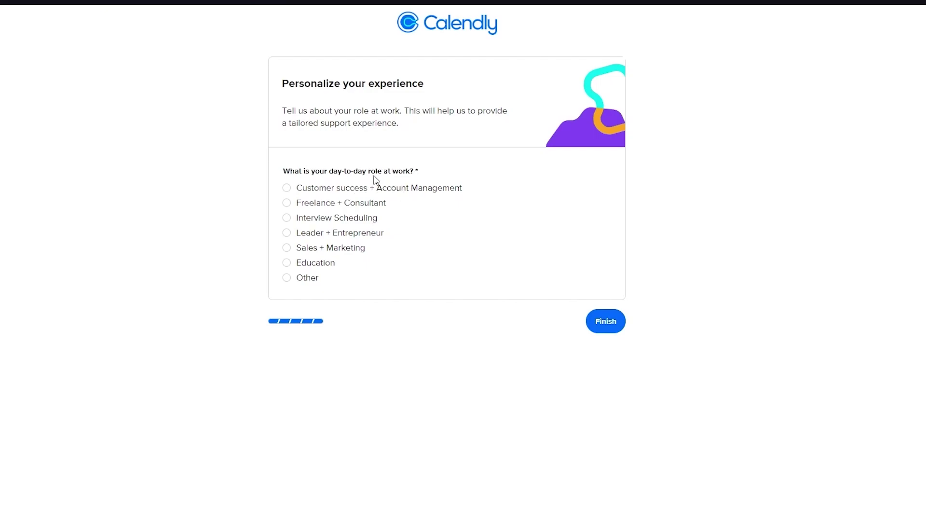
# Pick Freelance + Consultant as the role and finish onboarding.
pyautogui.click(287, 203)
pyautogui.click(600, 326)
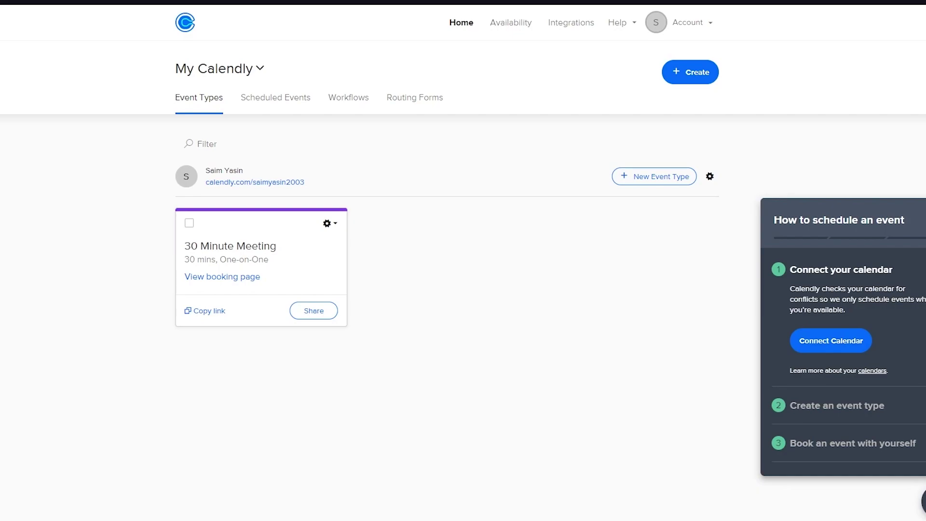
# Close the scheduling guide and delete the default 30 Minute Meeting event type.
pyautogui.click(923, 502)
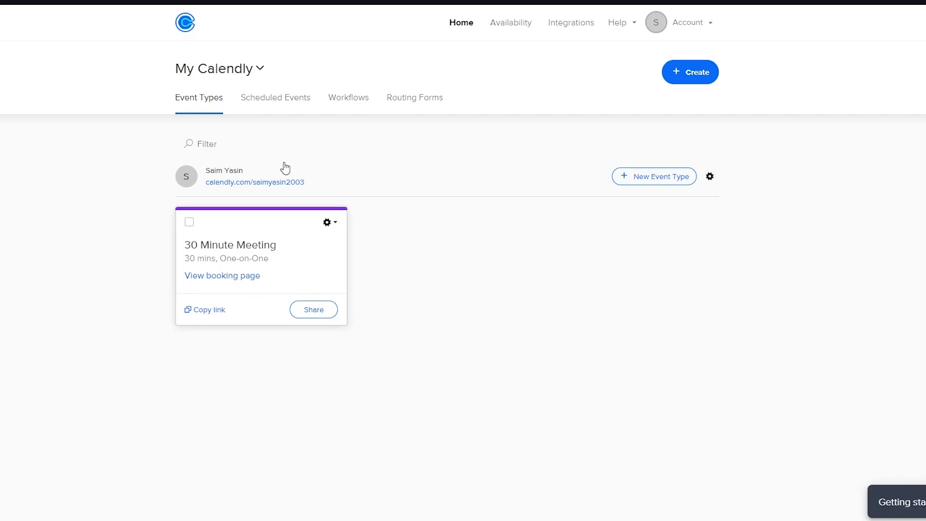
pyautogui.click(335, 226)
pyautogui.click(292, 316)
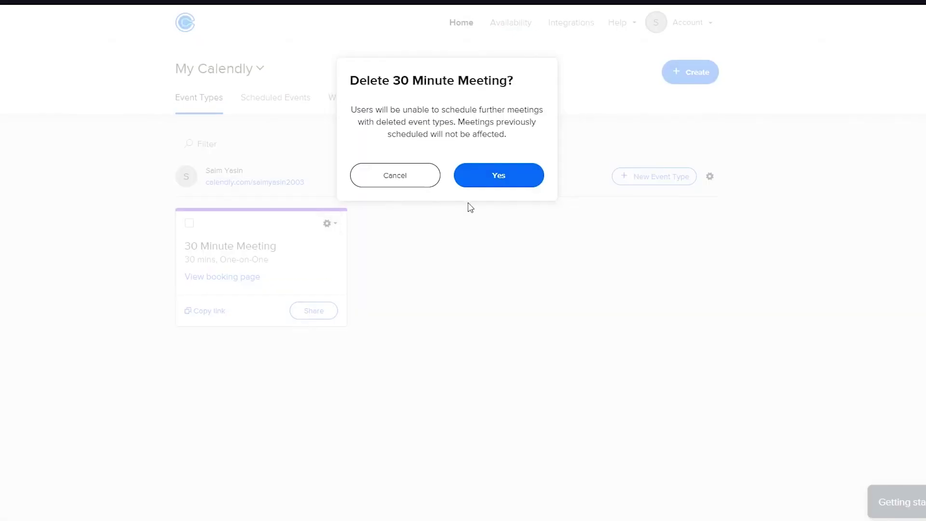
pyautogui.click(502, 181)
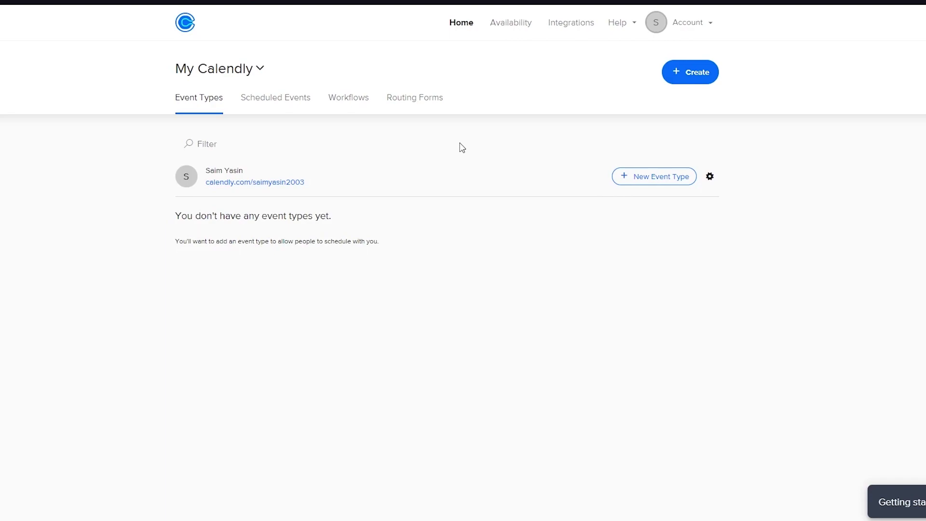
# Start creating a new event type.
pyautogui.click(697, 78)
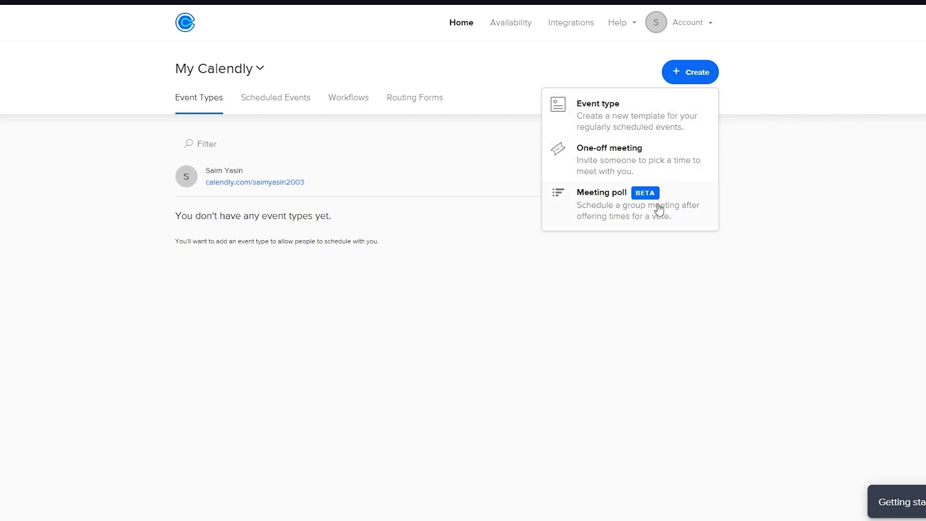
pyautogui.click(744, 196)
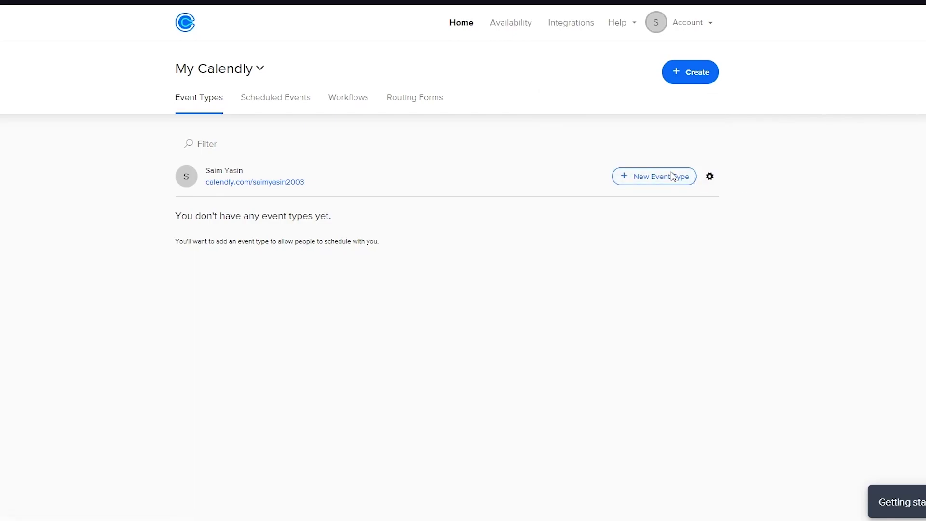
pyautogui.click(673, 177)
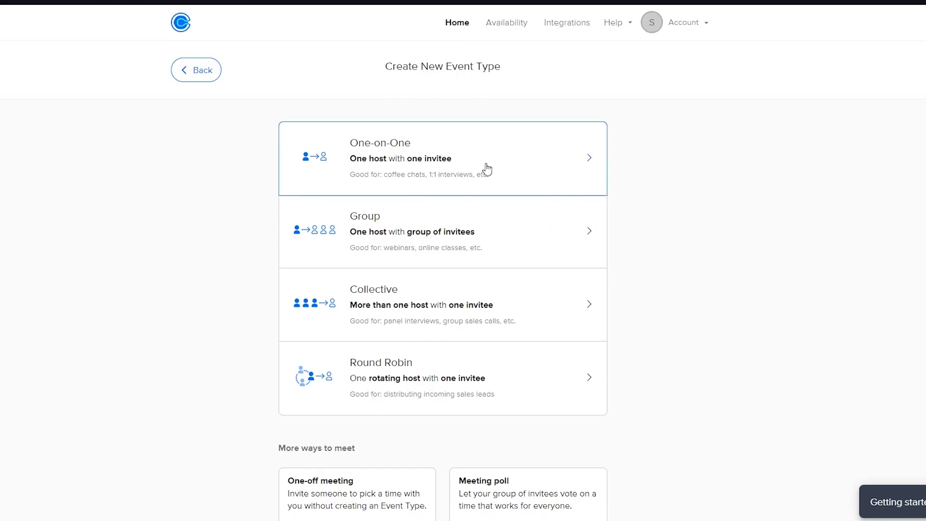
# Start a One-on-One event named 'coffee' with Google Meet as its location.
pyautogui.click(531, 163)
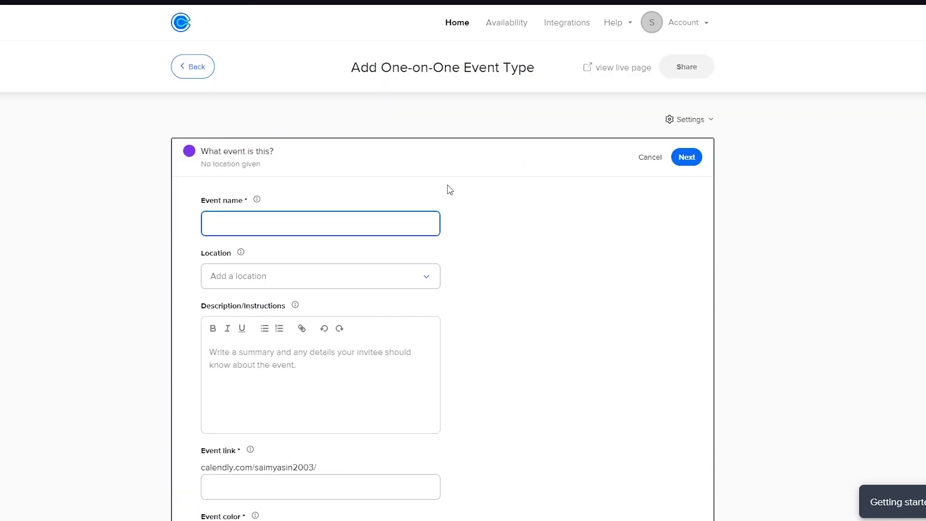
pyautogui.scroll(-2, 426, 196)
pyautogui.write('coffee')
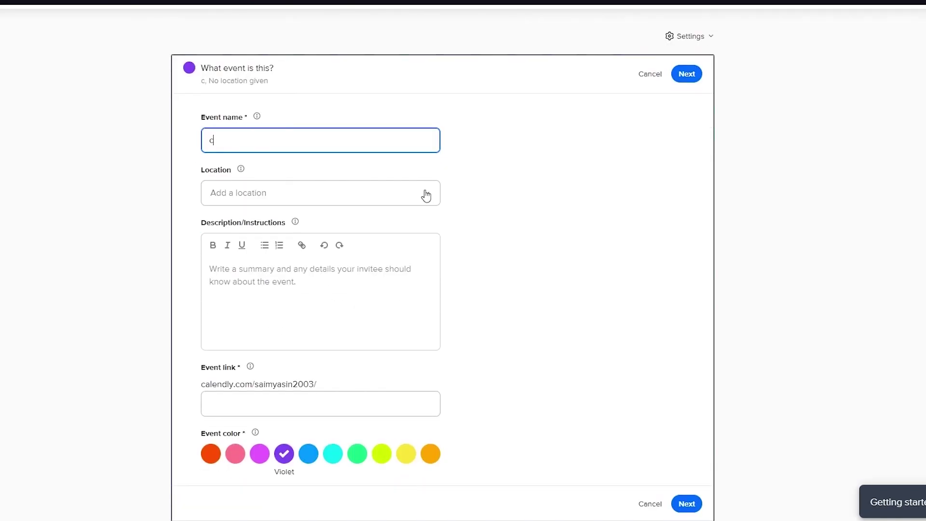
pyautogui.click(324, 200)
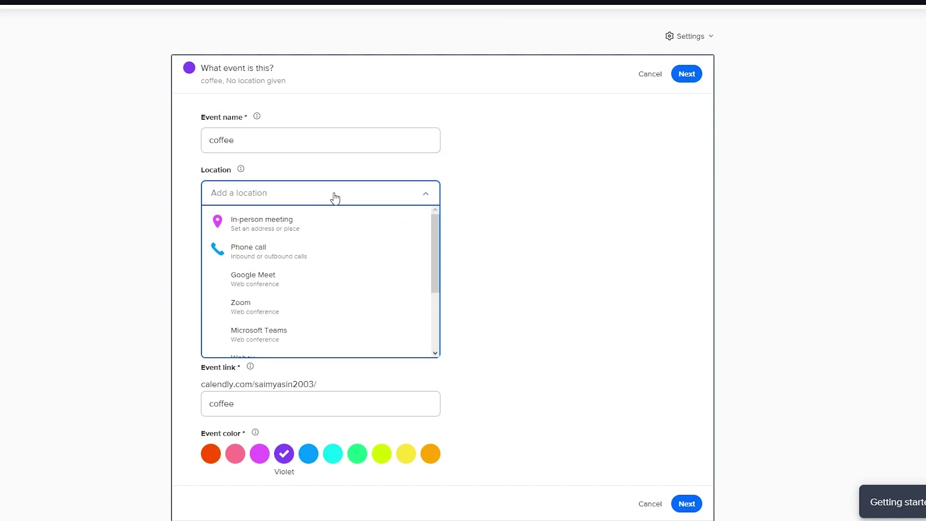
pyautogui.click(326, 285)
pyautogui.click(399, 194)
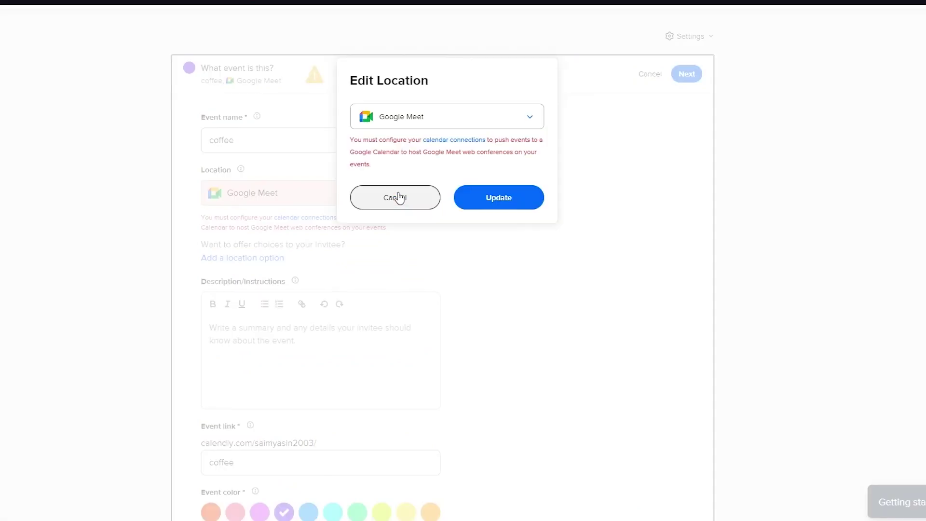
pyautogui.click(398, 206)
# Give it a numbered-list description and lime green colour, then cancel and discard the draft.
pyautogui.scroll(-3, 340, 353)
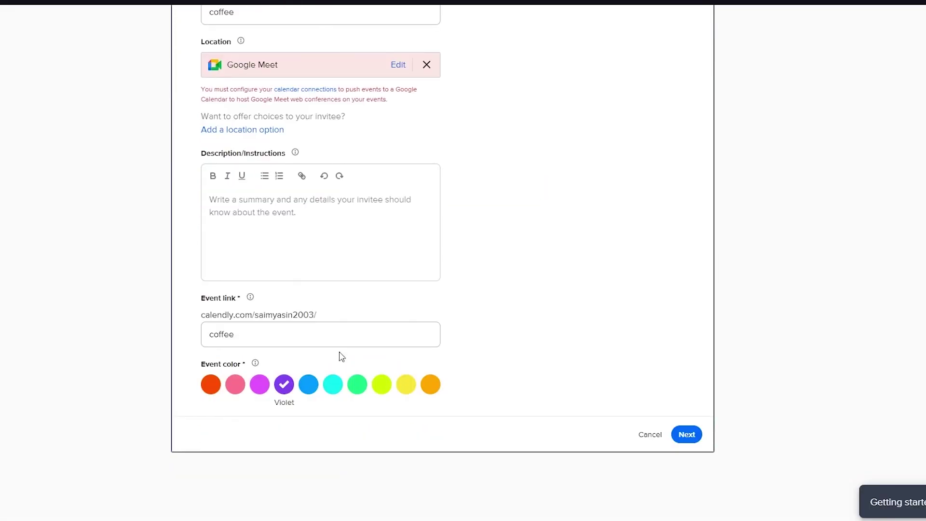
pyautogui.click(278, 176)
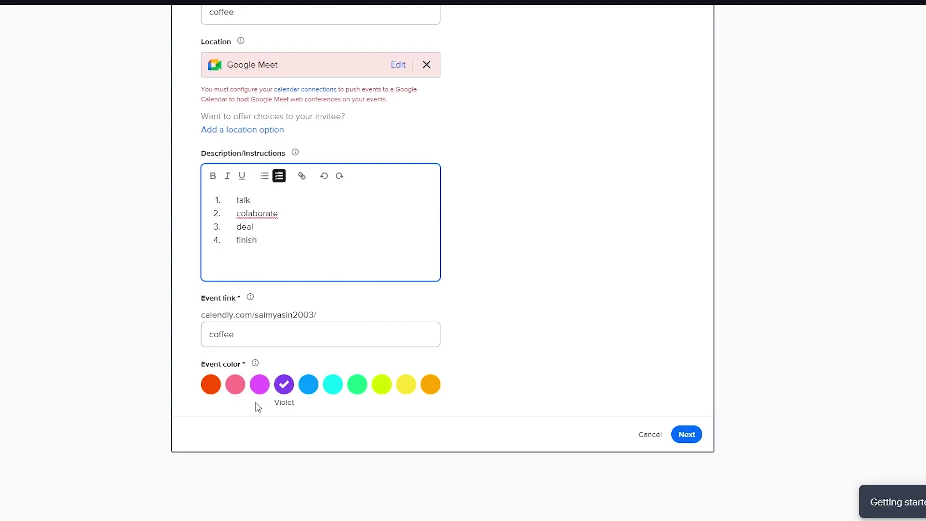
pyautogui.click(312, 388)
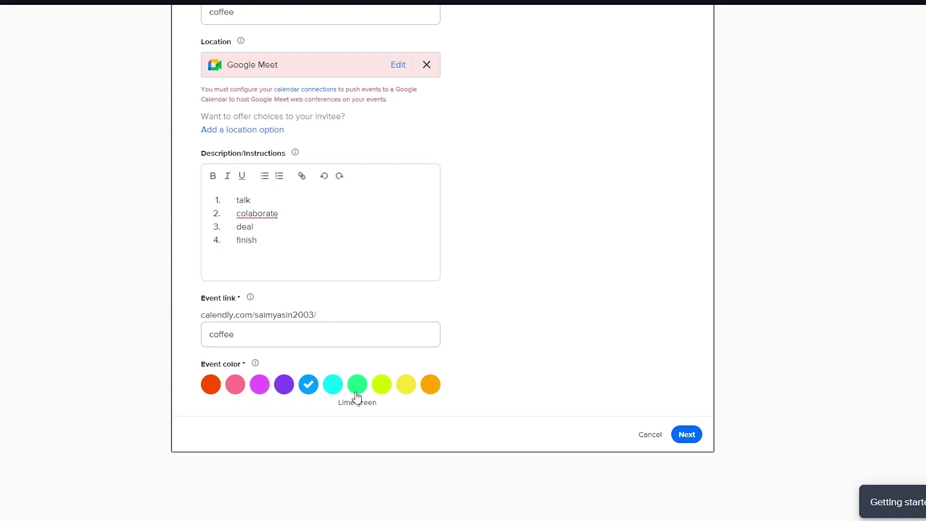
pyautogui.click(356, 393)
pyautogui.click(661, 444)
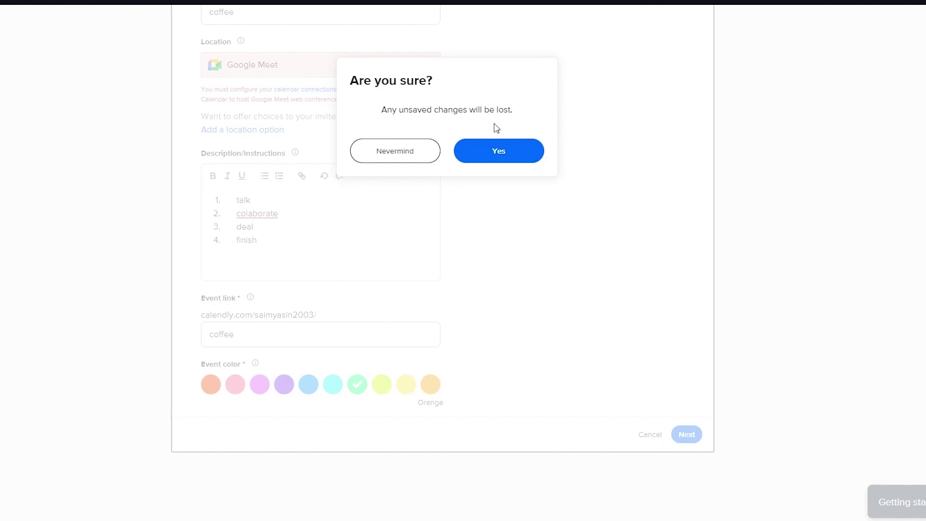
pyautogui.click(489, 153)
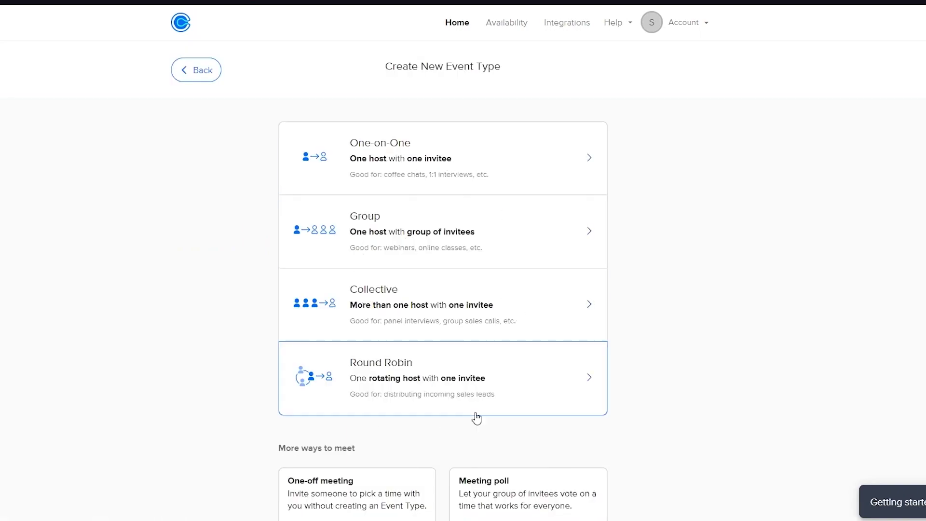
# Open a Group event type form, cancel it unsaved, and go back to the empty Event Types page.
pyautogui.click(457, 247)
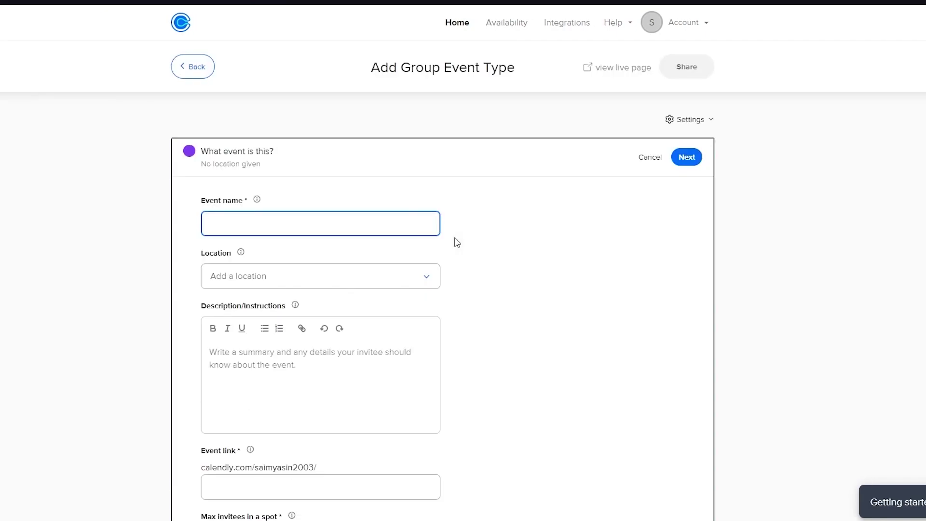
pyautogui.click(657, 153)
pyautogui.hotkey('alt', 'Left')
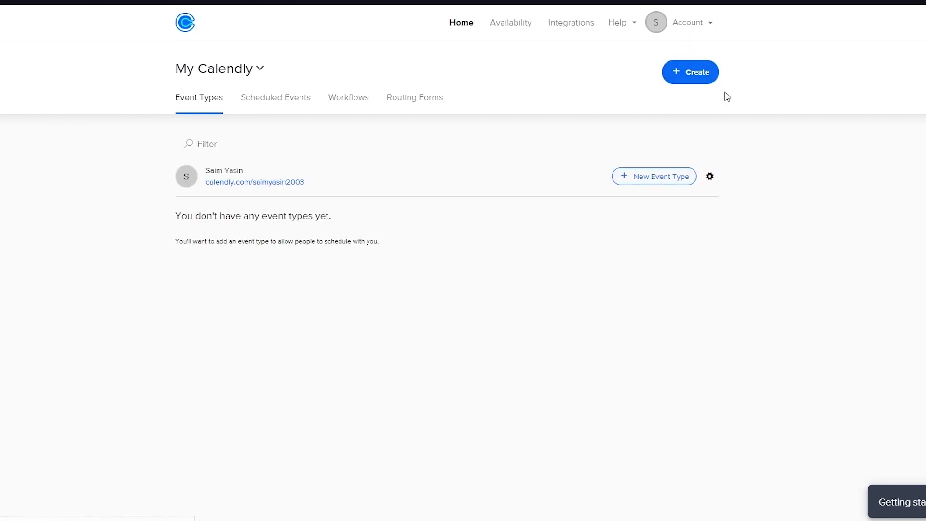
pyautogui.click(701, 72)
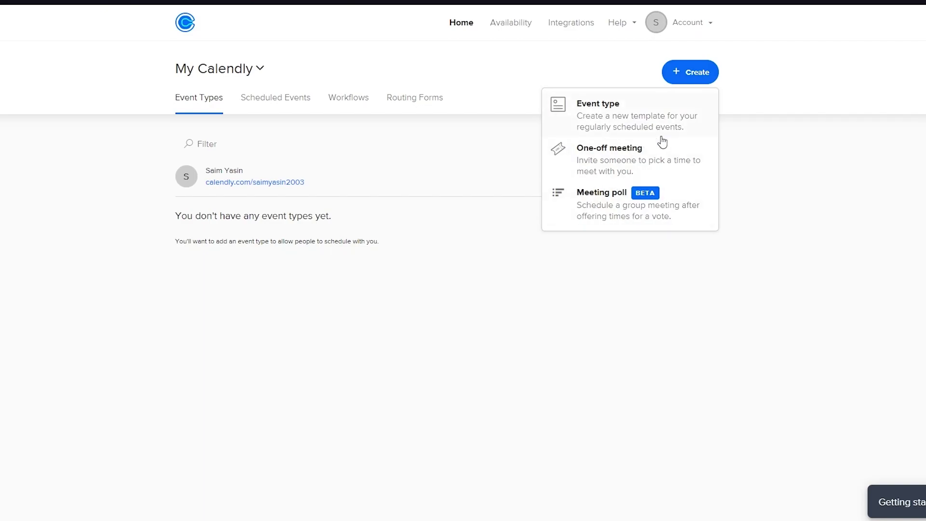
pyautogui.click(704, 284)
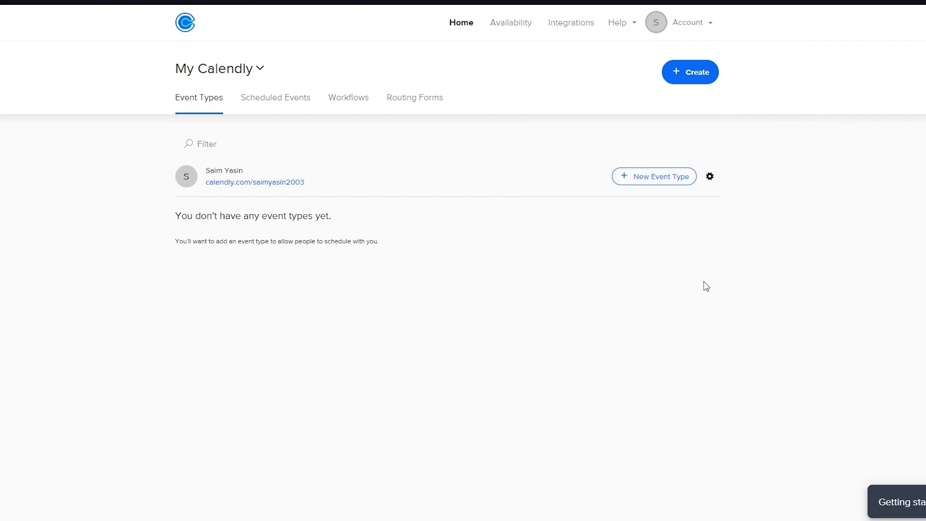
pyautogui.click(273, 107)
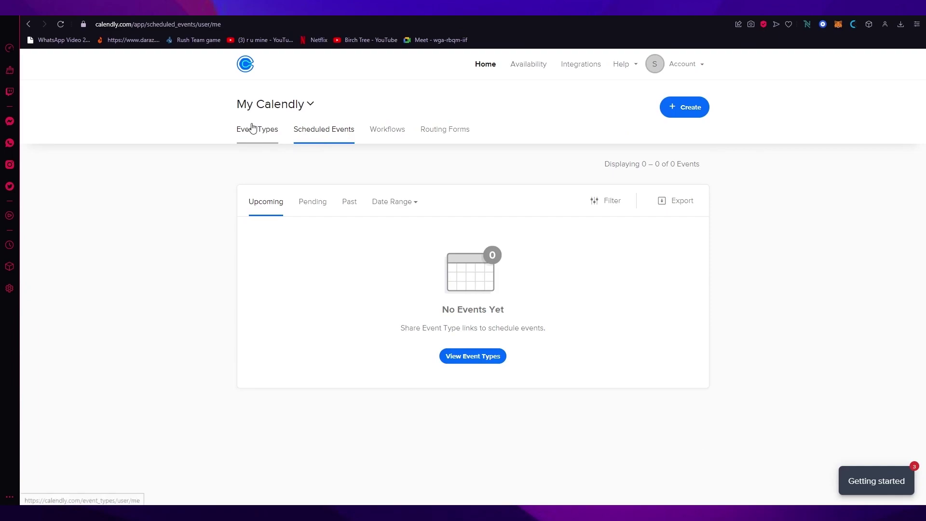
pyautogui.click(252, 128)
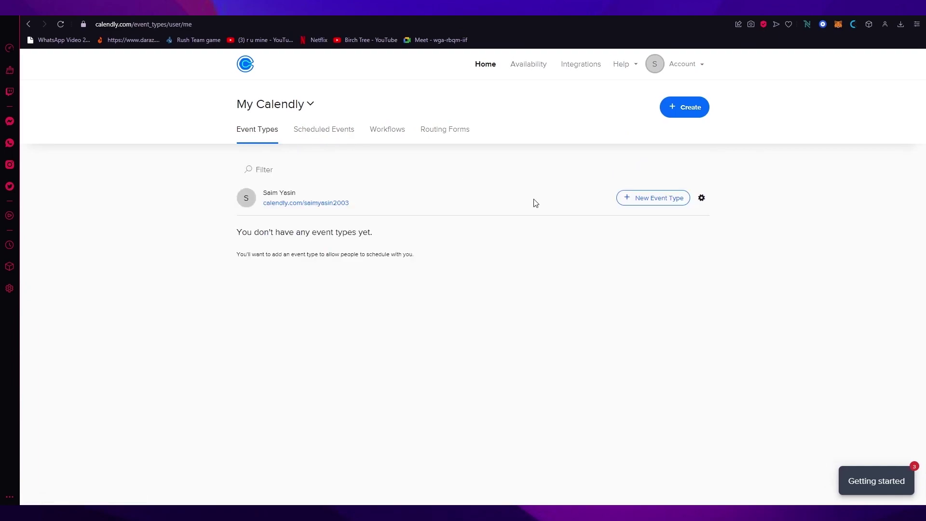